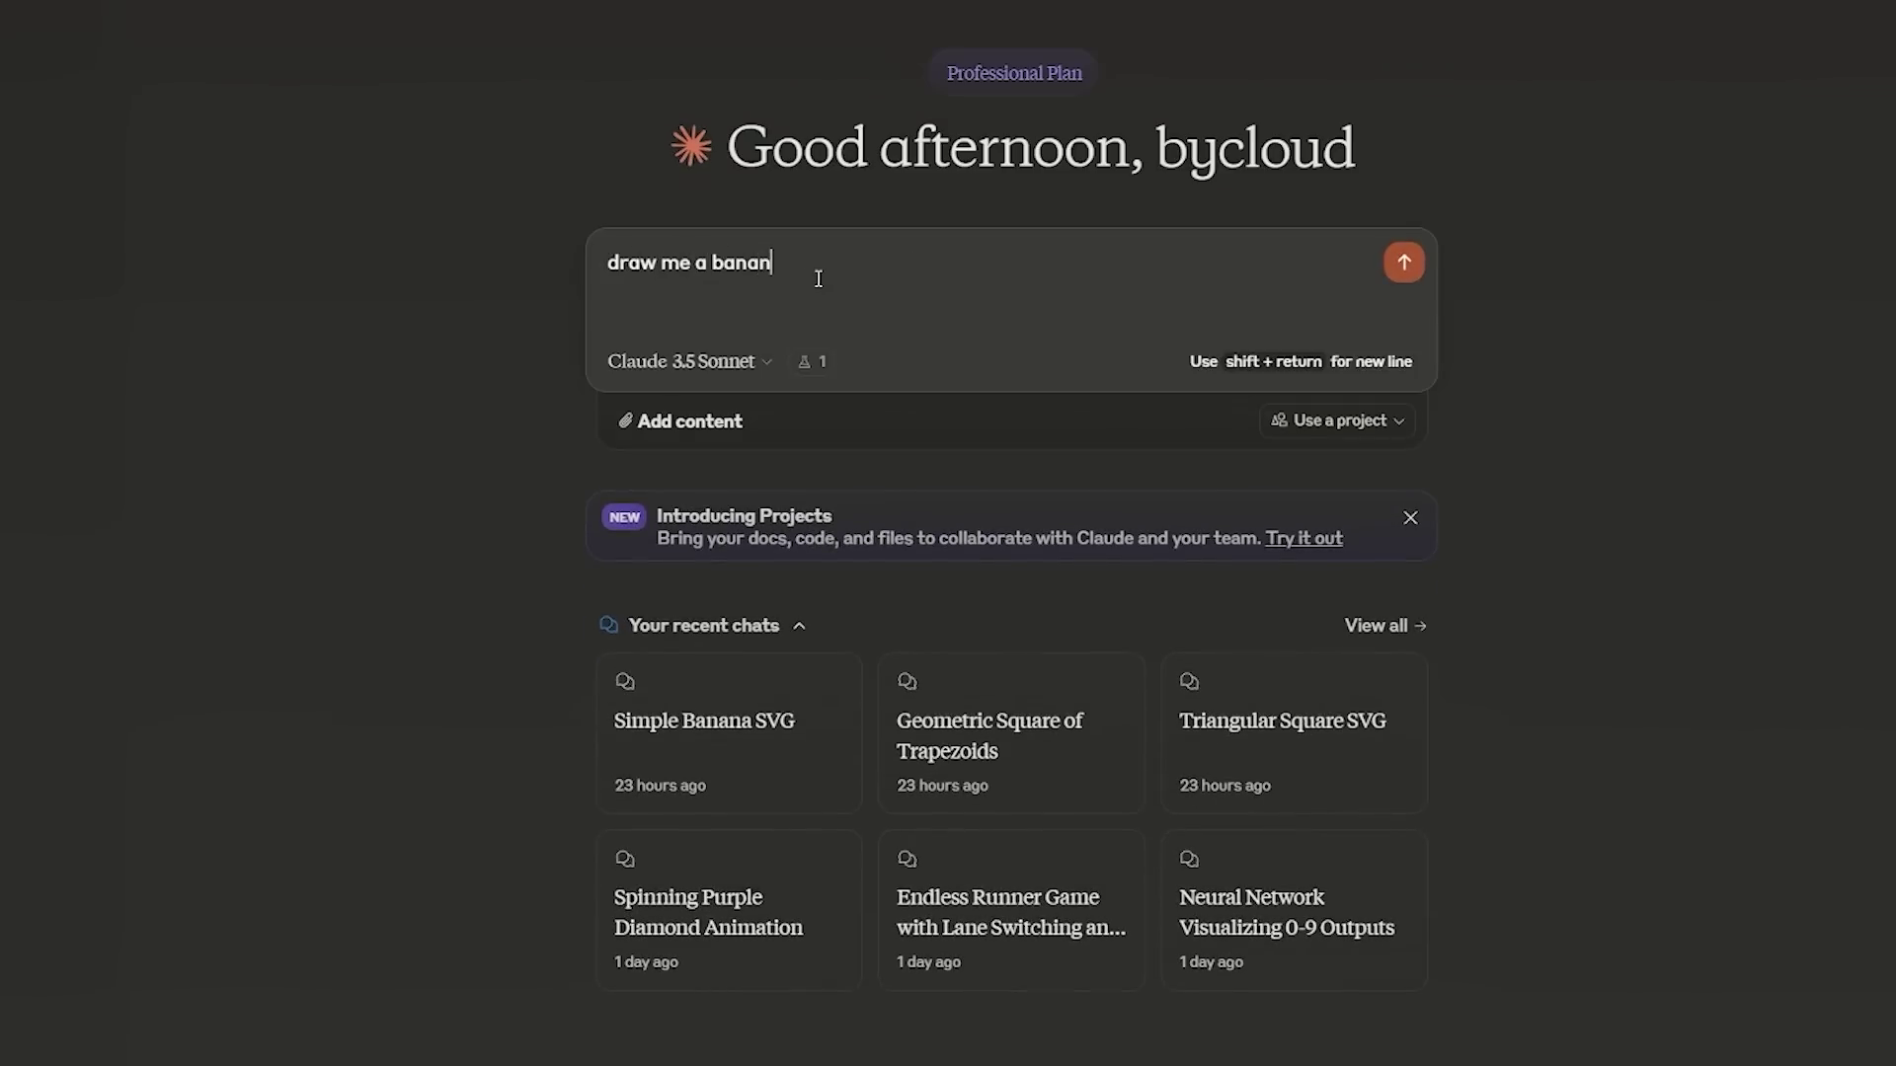
Ask Claude to 'drow me a banana', then reply 'bro thats a mango!' and 'THAT IS NOT A BANANA'
{"action": "type", "text": "a"}
{"action": "key", "text": "Return"}
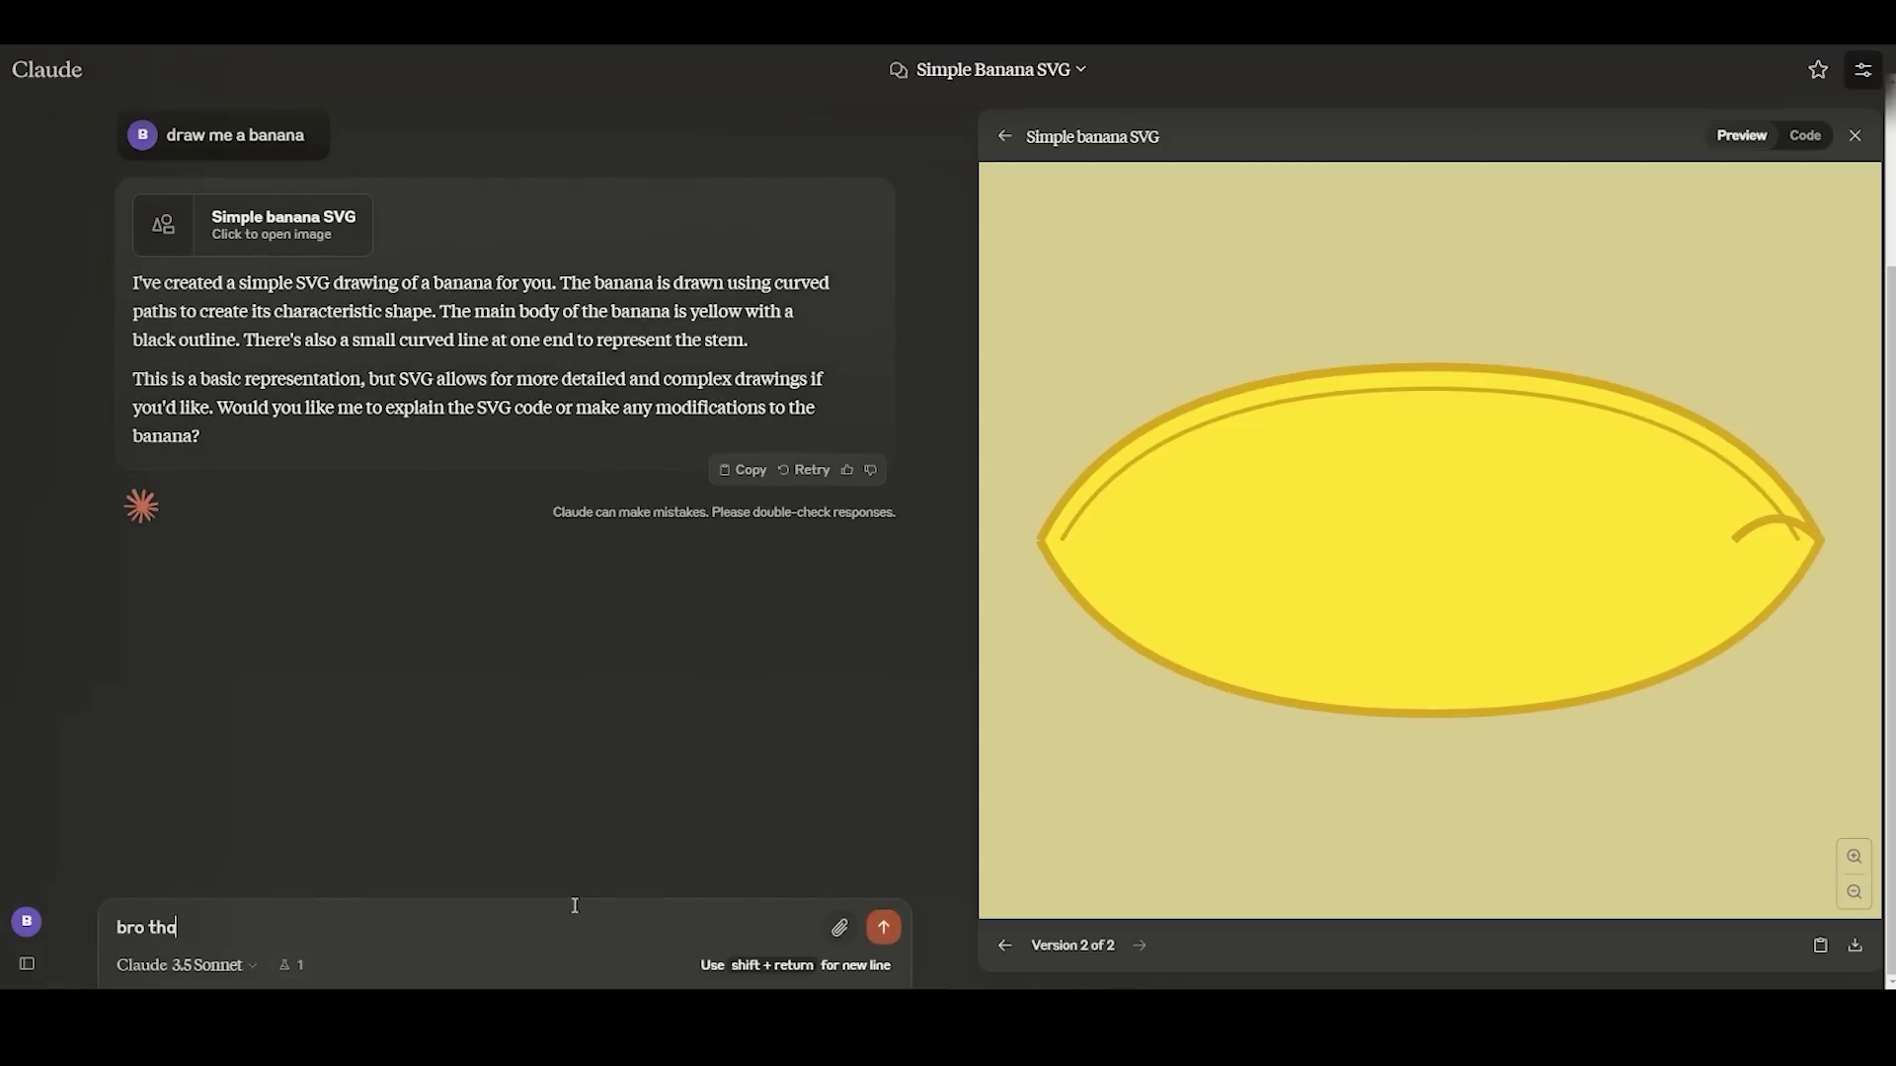
{"action": "type", "text": "bro thats a mango!"}
{"action": "key", "text": "Return"}
{"action": "type", "text": "TH"}
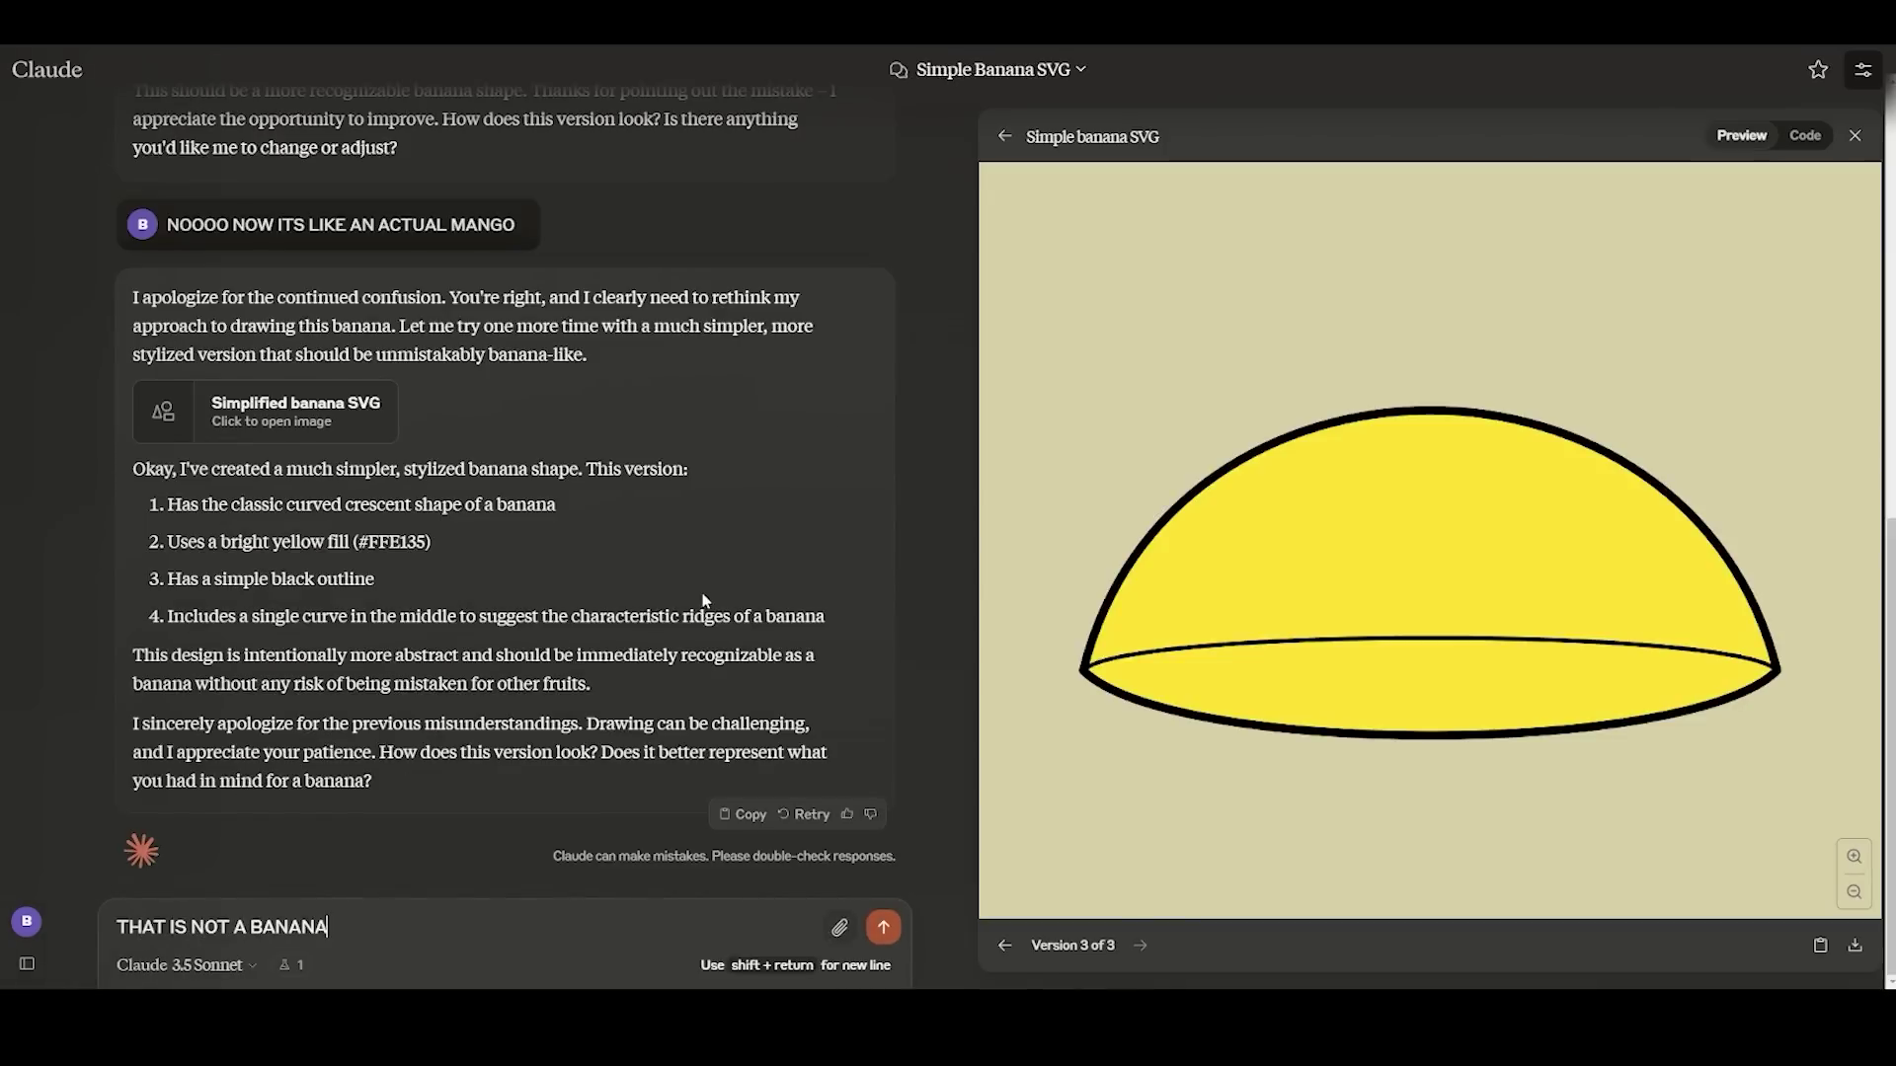
{"action": "type", "text": "AT IS NOT A BANANA"}
{"action": "key", "text": "Return"}
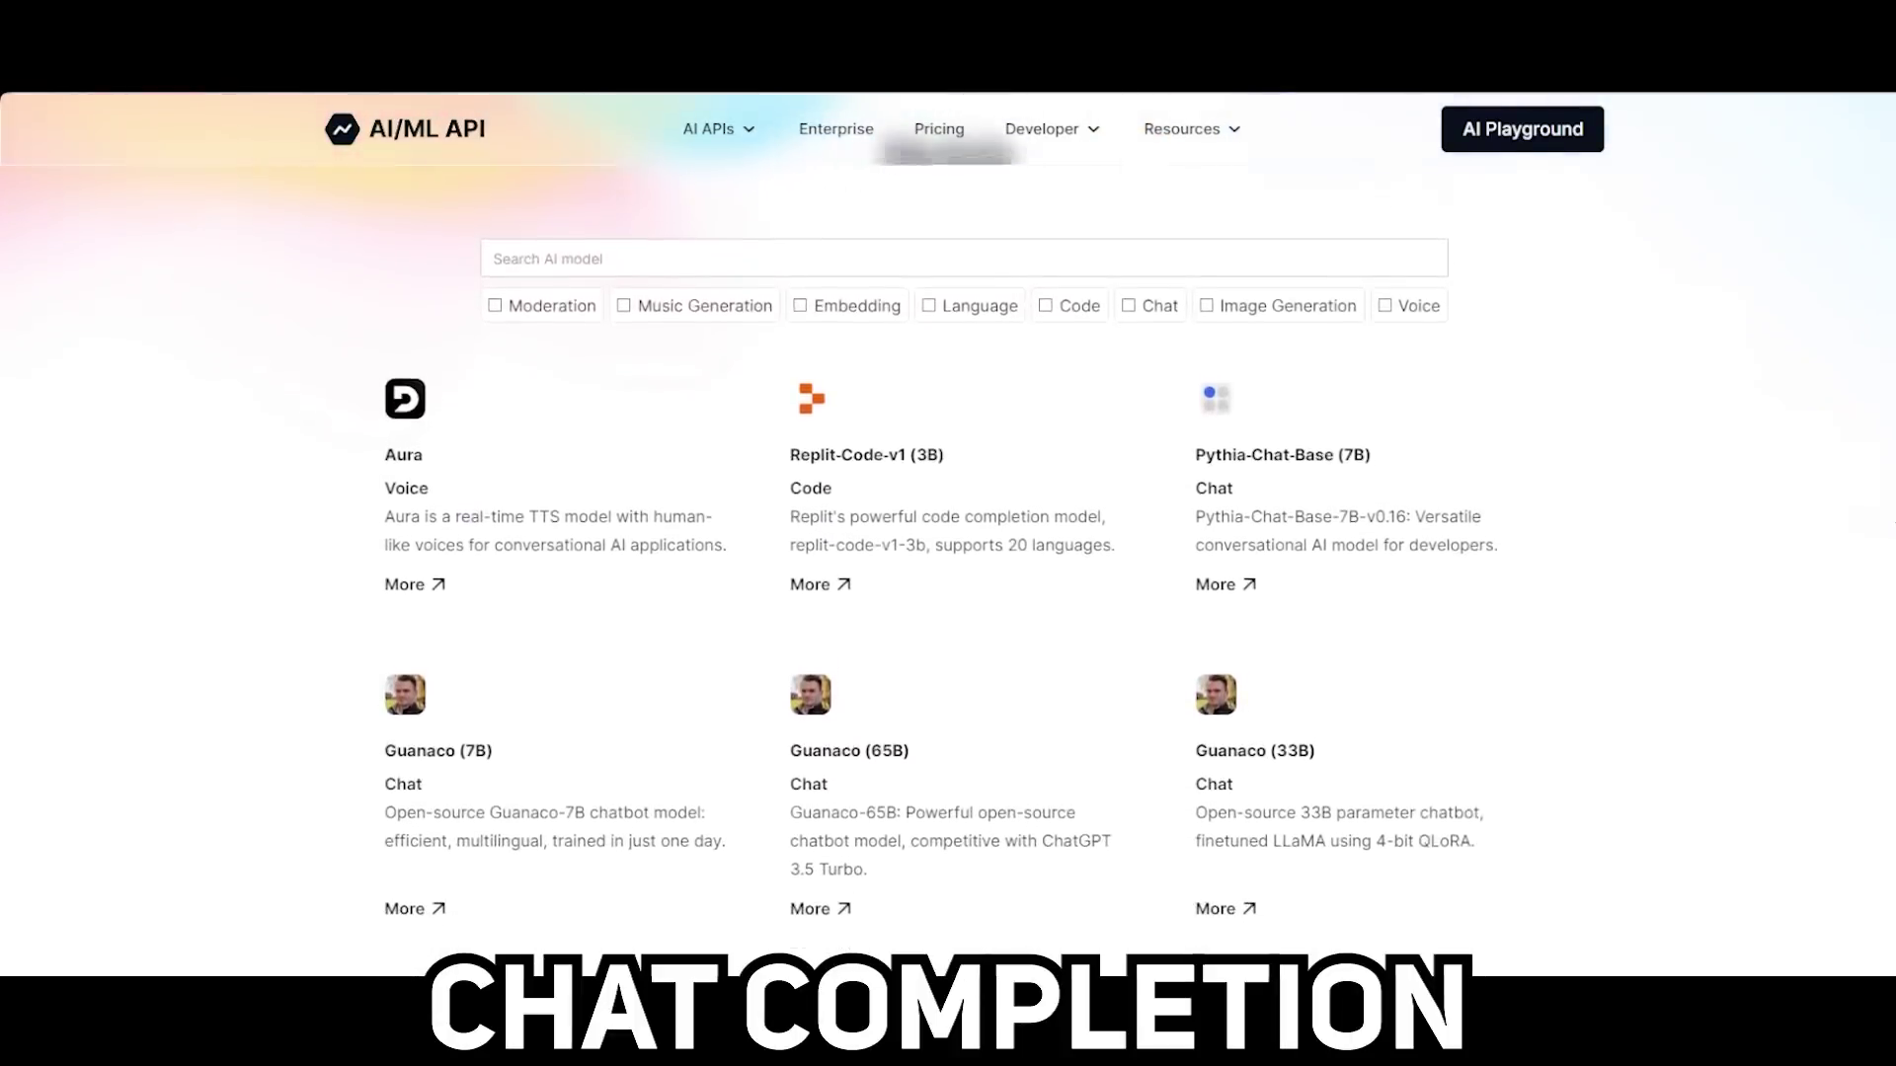
Scroll down through the AI/ML API model catalogue
{"action": "scroll", "coordinate": [948, 534], "scroll_direction": "down", "scroll_amount": 5}
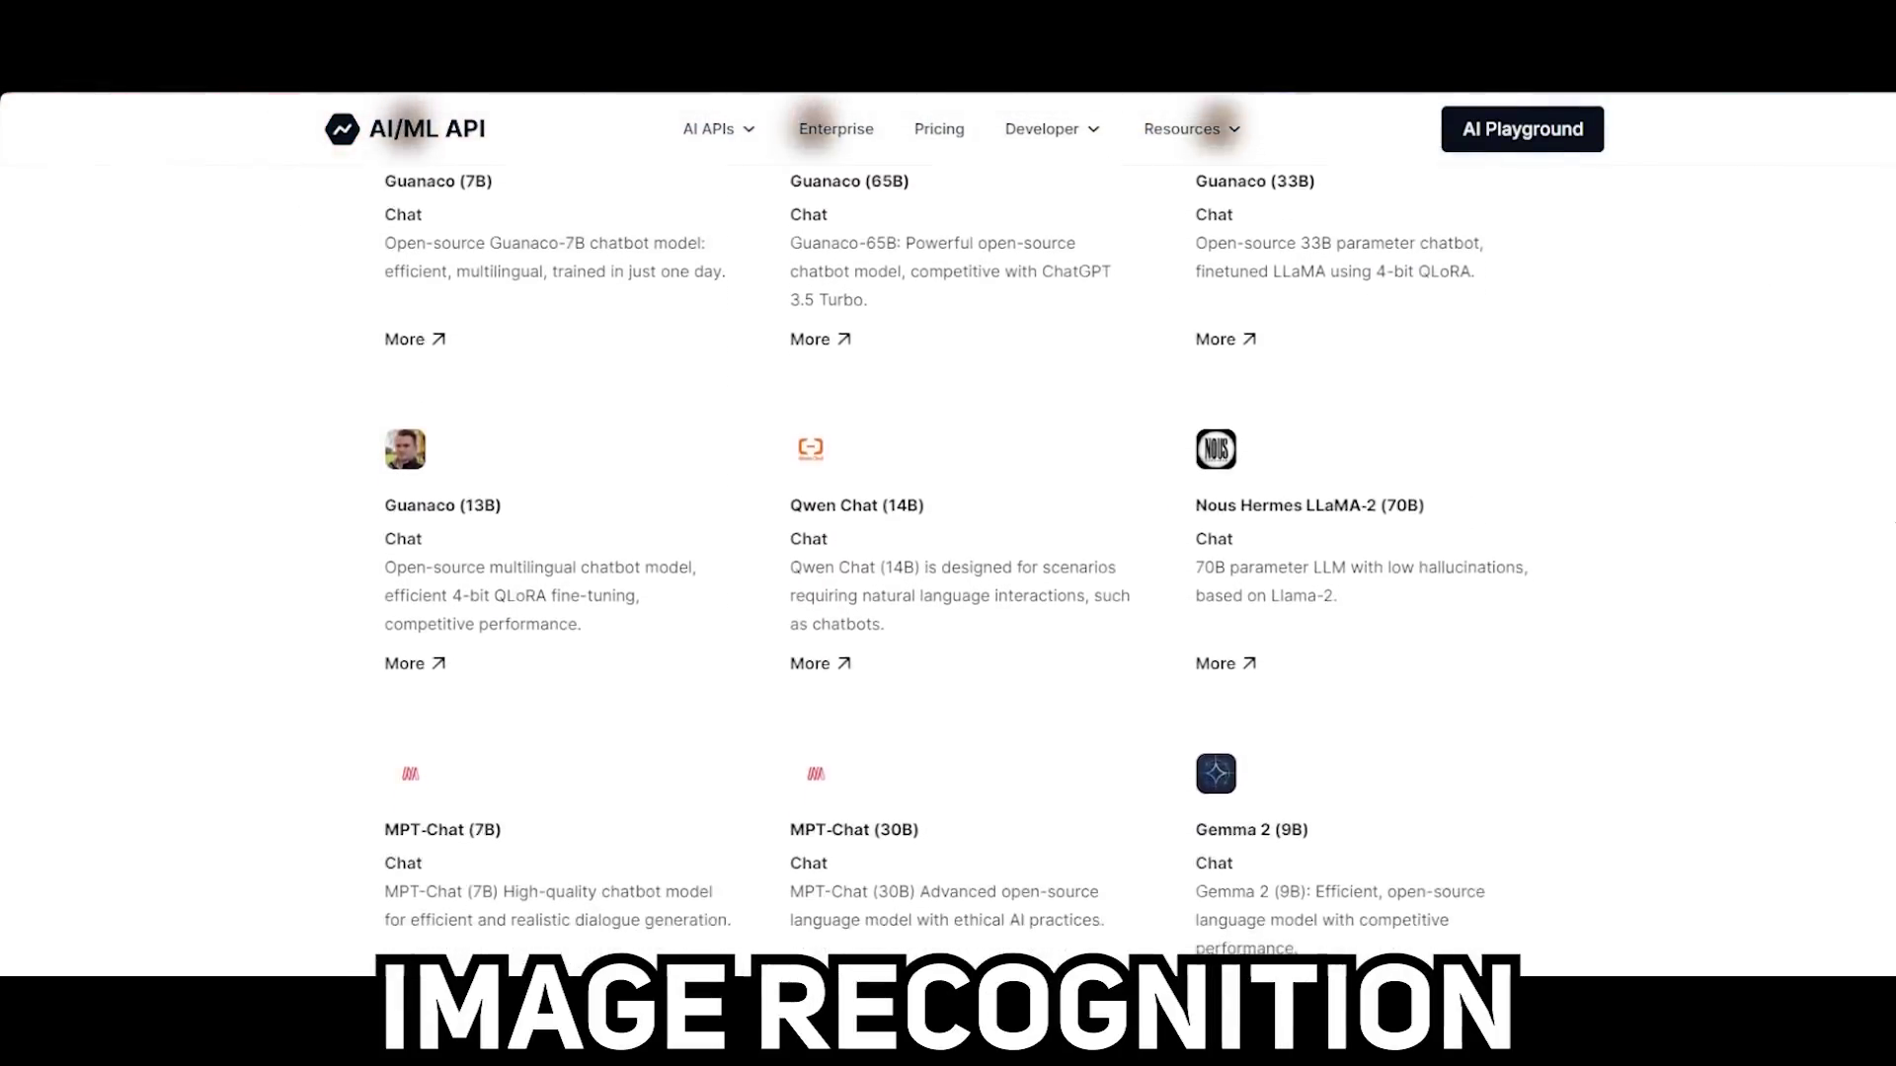
{"action": "scroll", "coordinate": [948, 533], "scroll_direction": "down", "scroll_amount": 5}
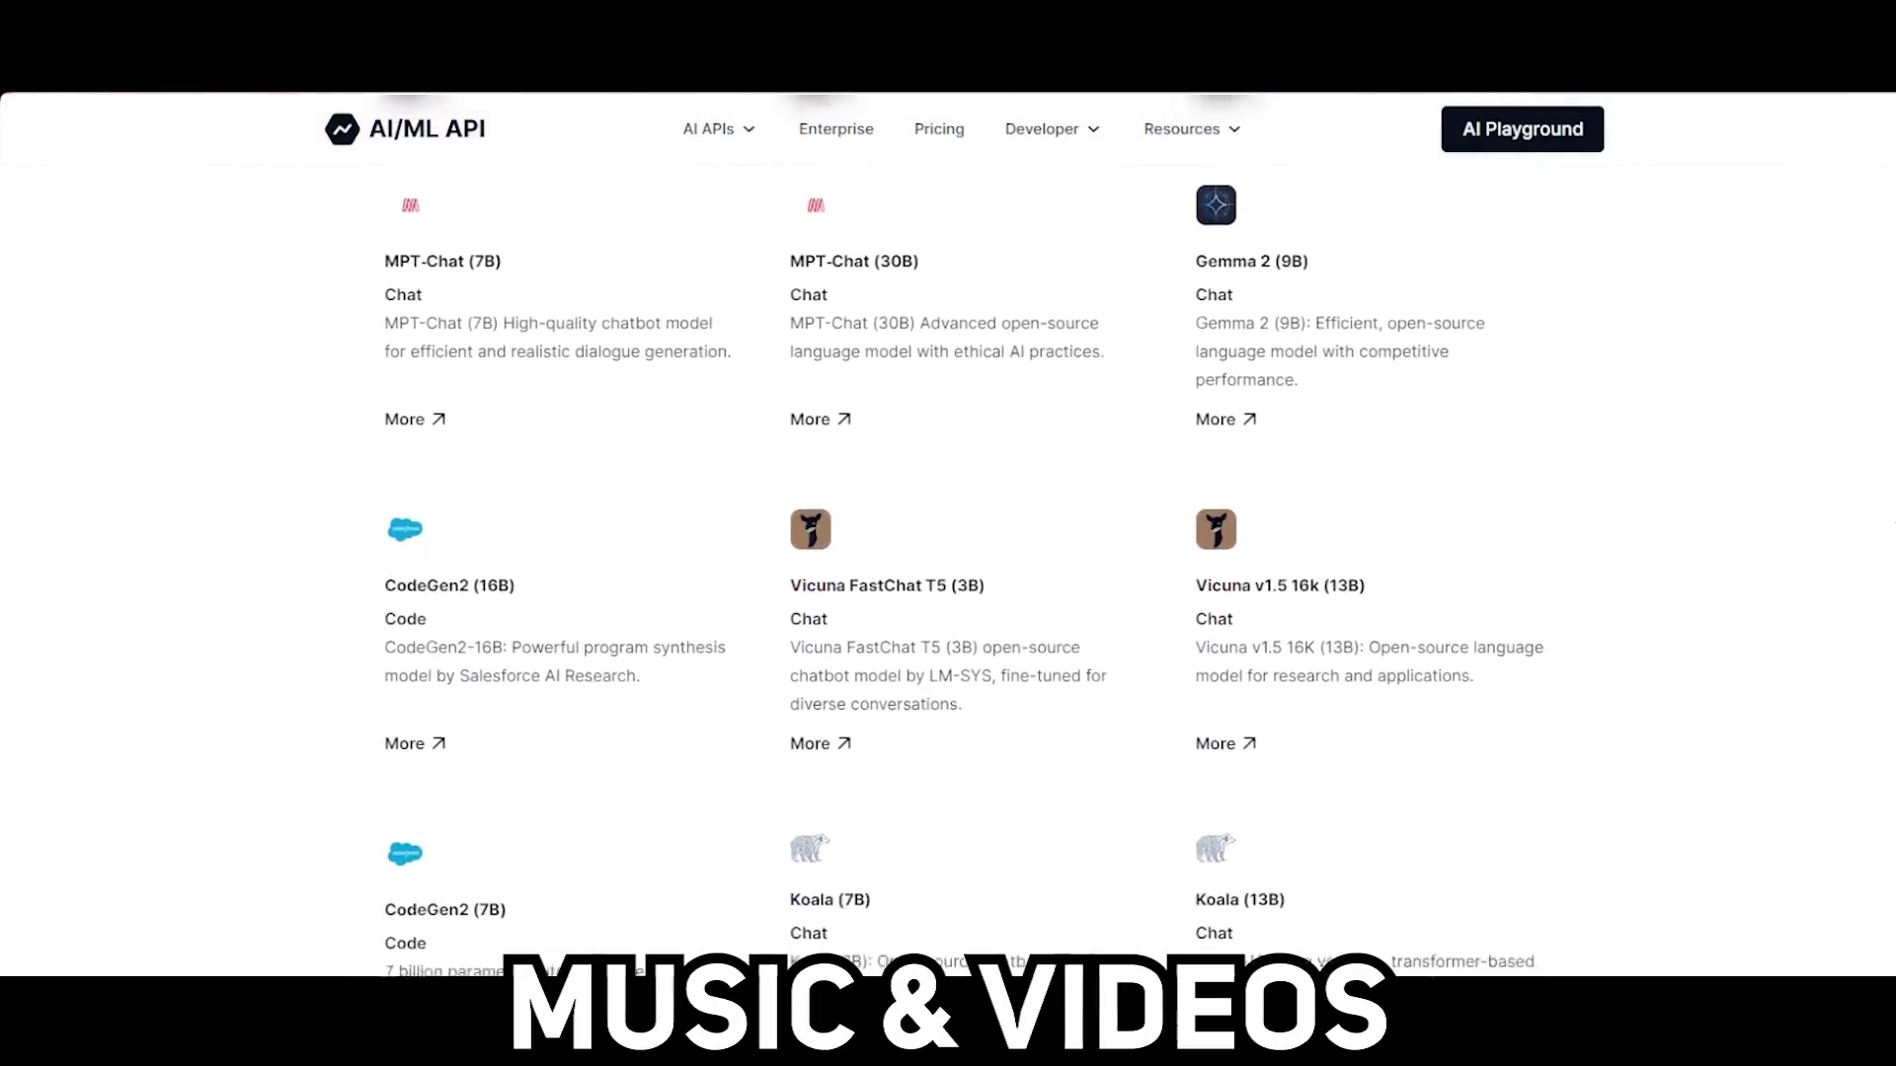
{"action": "scroll", "coordinate": [948, 533], "scroll_direction": "down", "scroll_amount": 5}
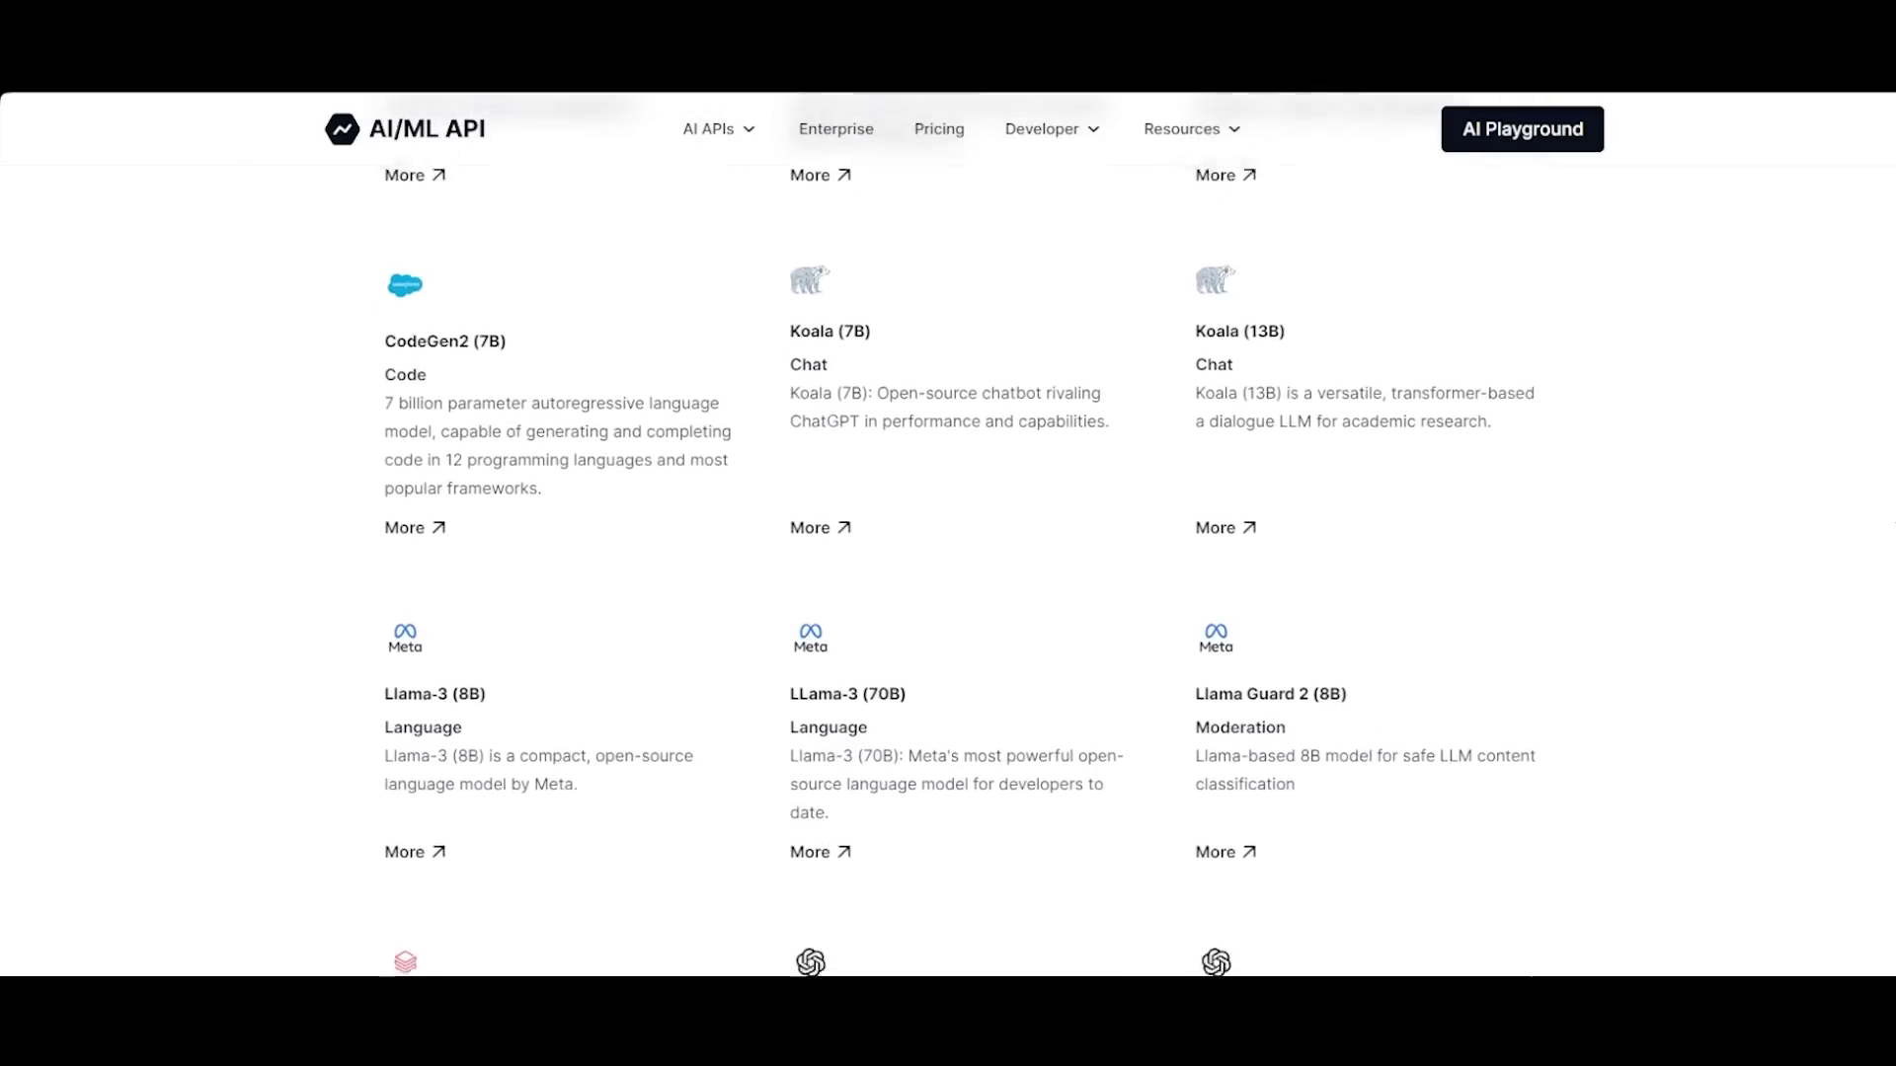
{"action": "scroll", "coordinate": [948, 534], "scroll_direction": "down", "scroll_amount": 5}
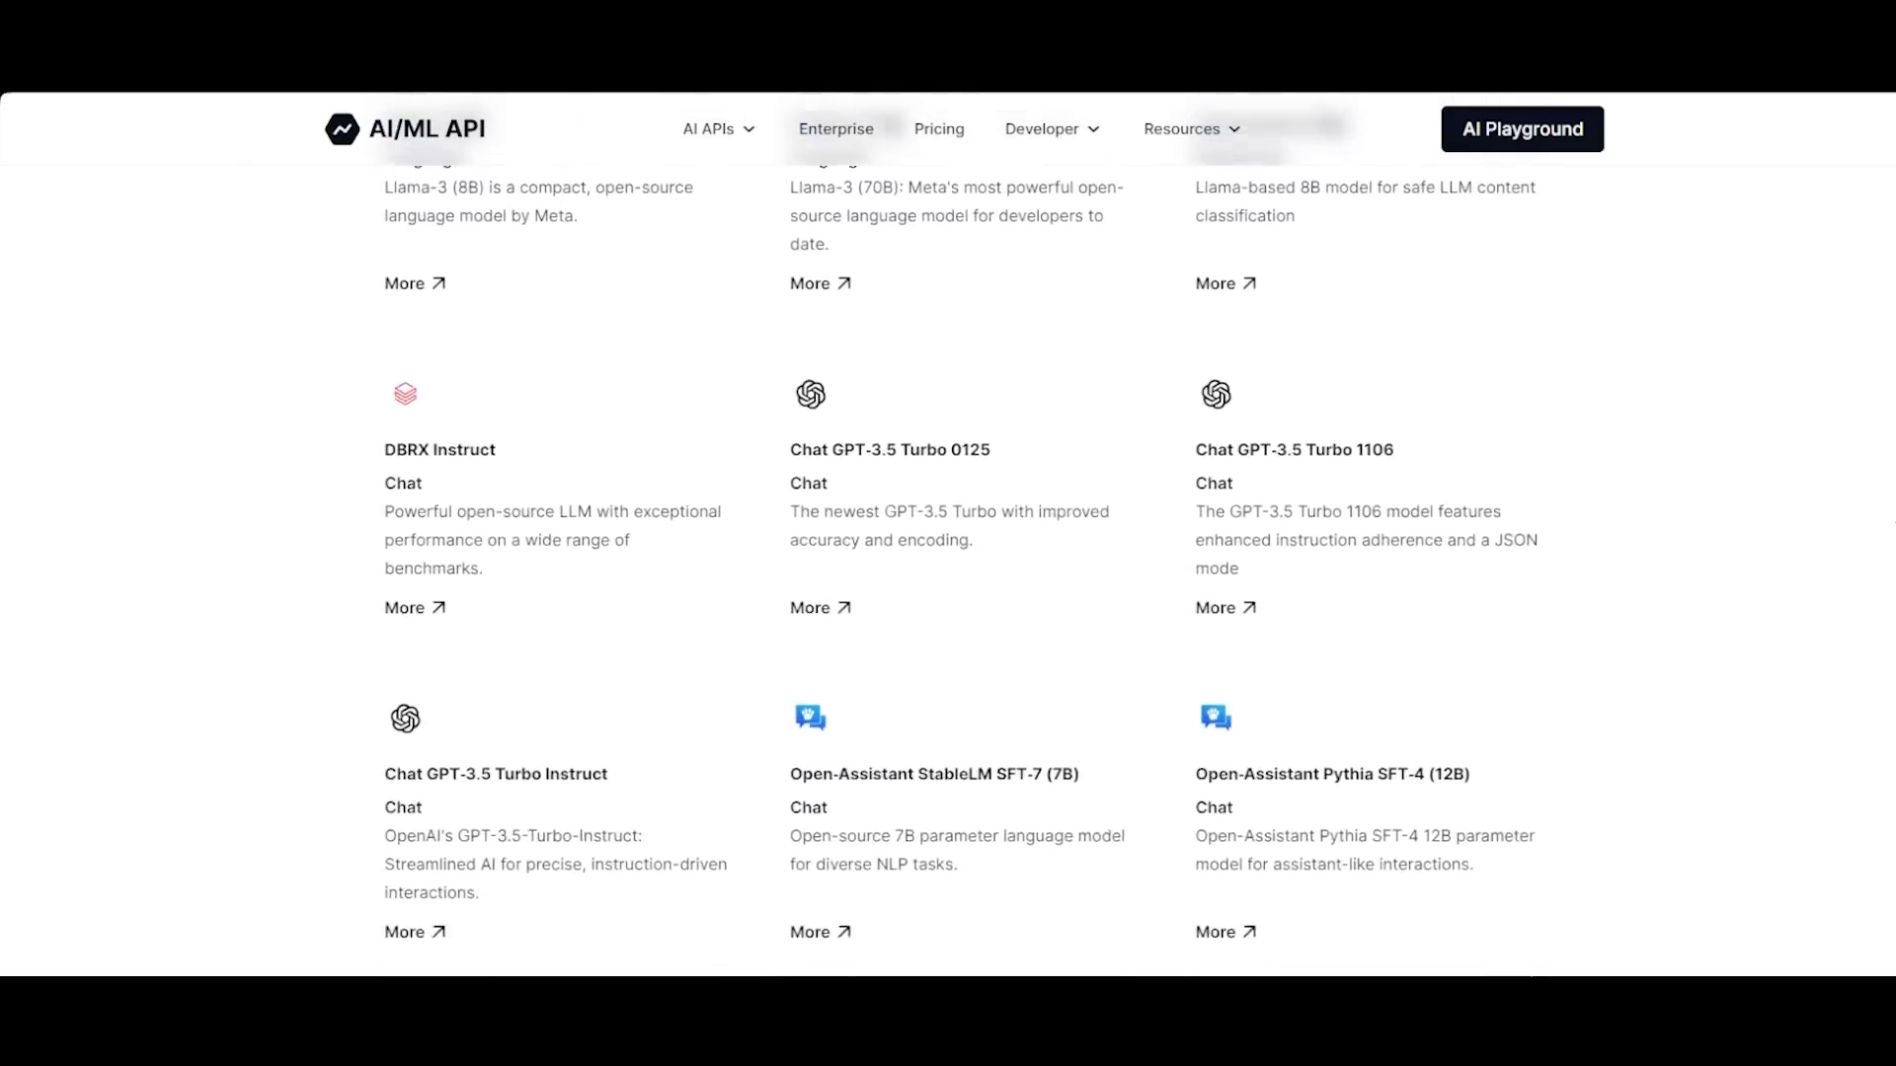
{"action": "scroll", "coordinate": [948, 533], "scroll_direction": "down", "scroll_amount": 5}
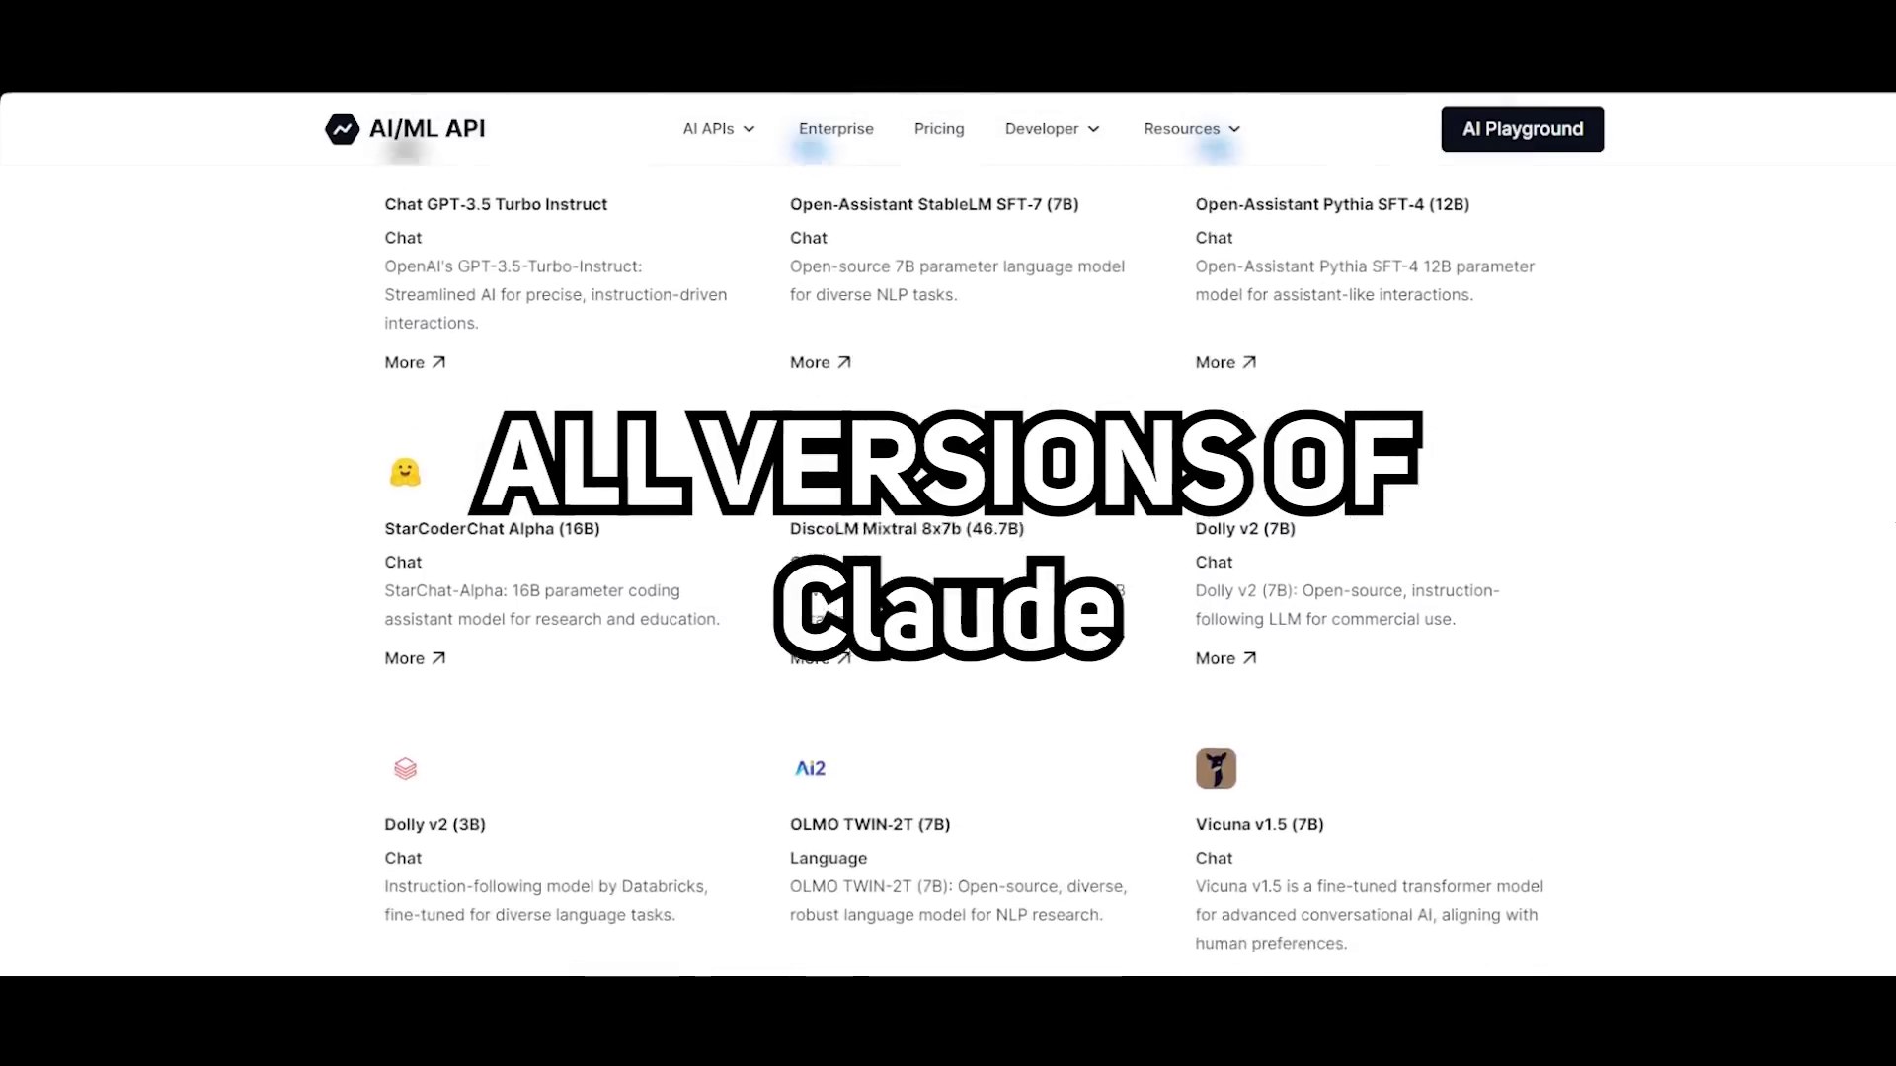
{"action": "scroll", "coordinate": [948, 533], "scroll_direction": "down", "scroll_amount": 5}
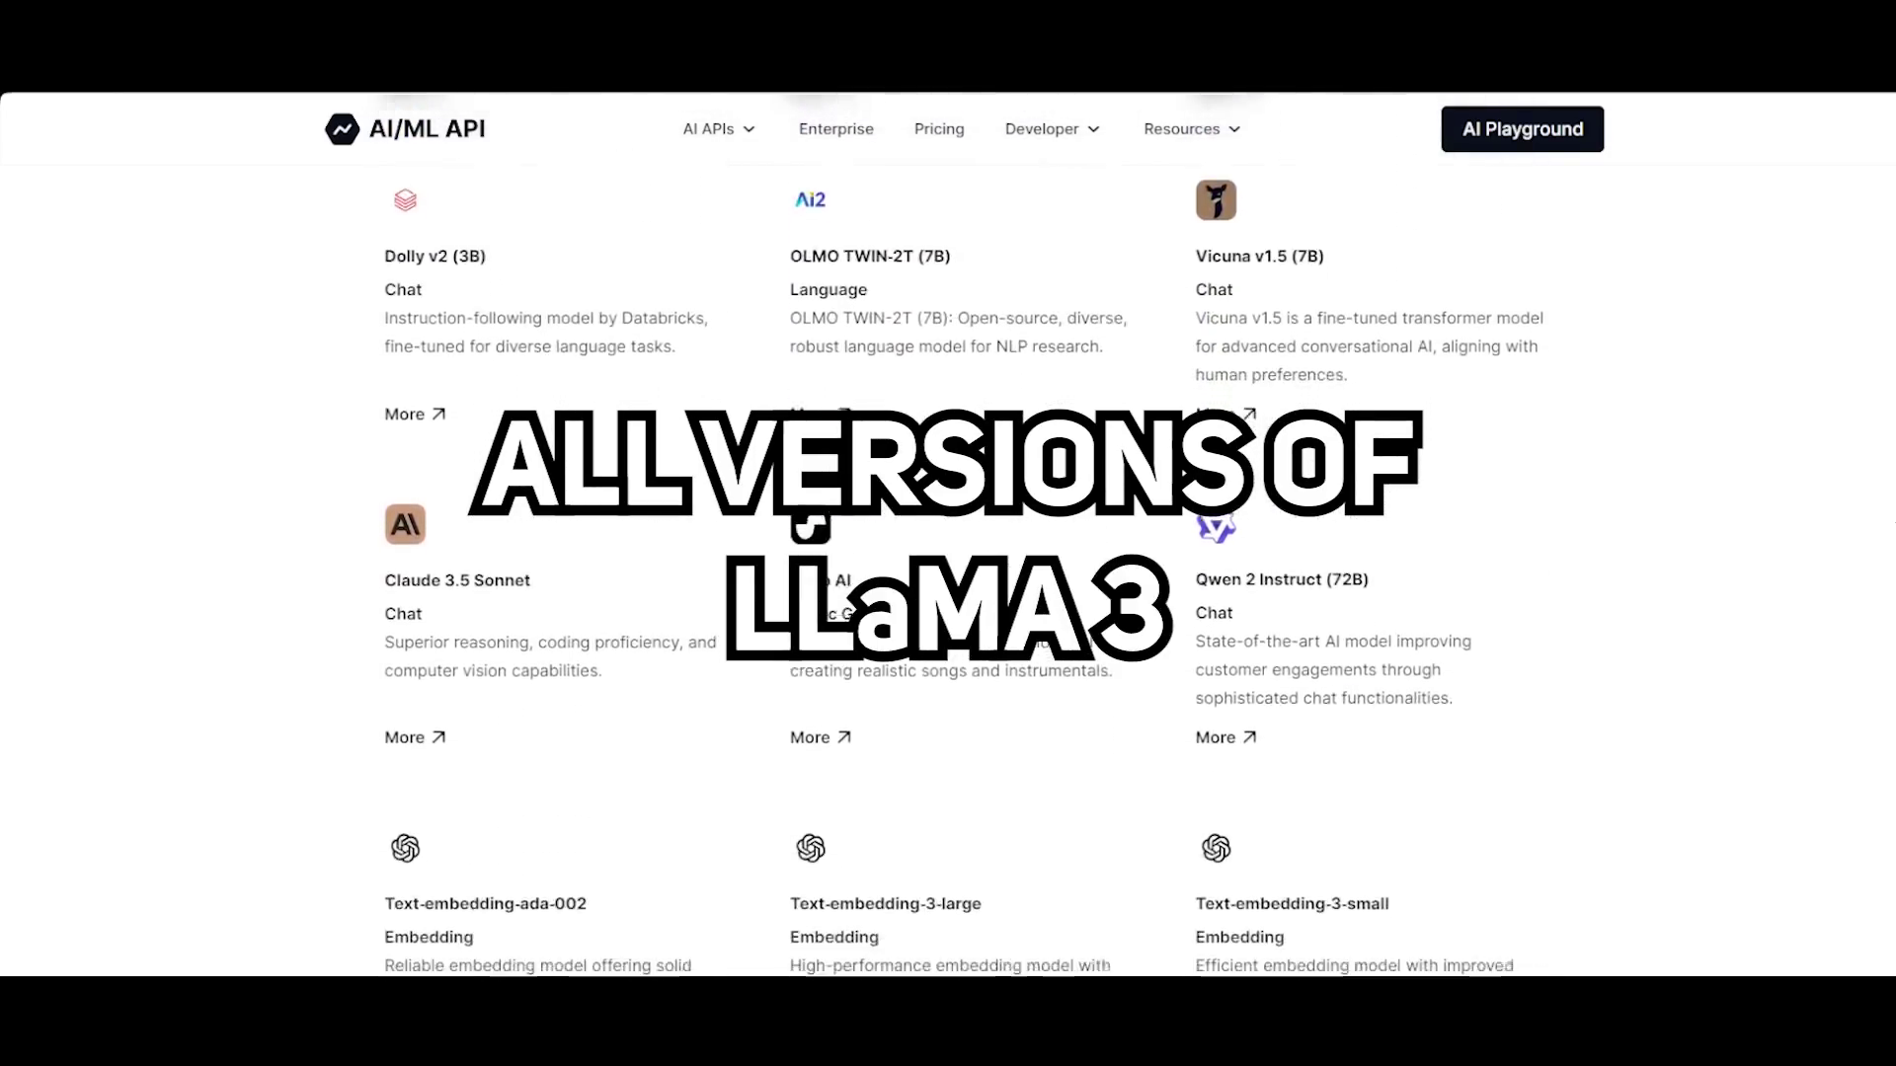
{"action": "scroll", "coordinate": [948, 534], "scroll_direction": "down", "scroll_amount": 5}
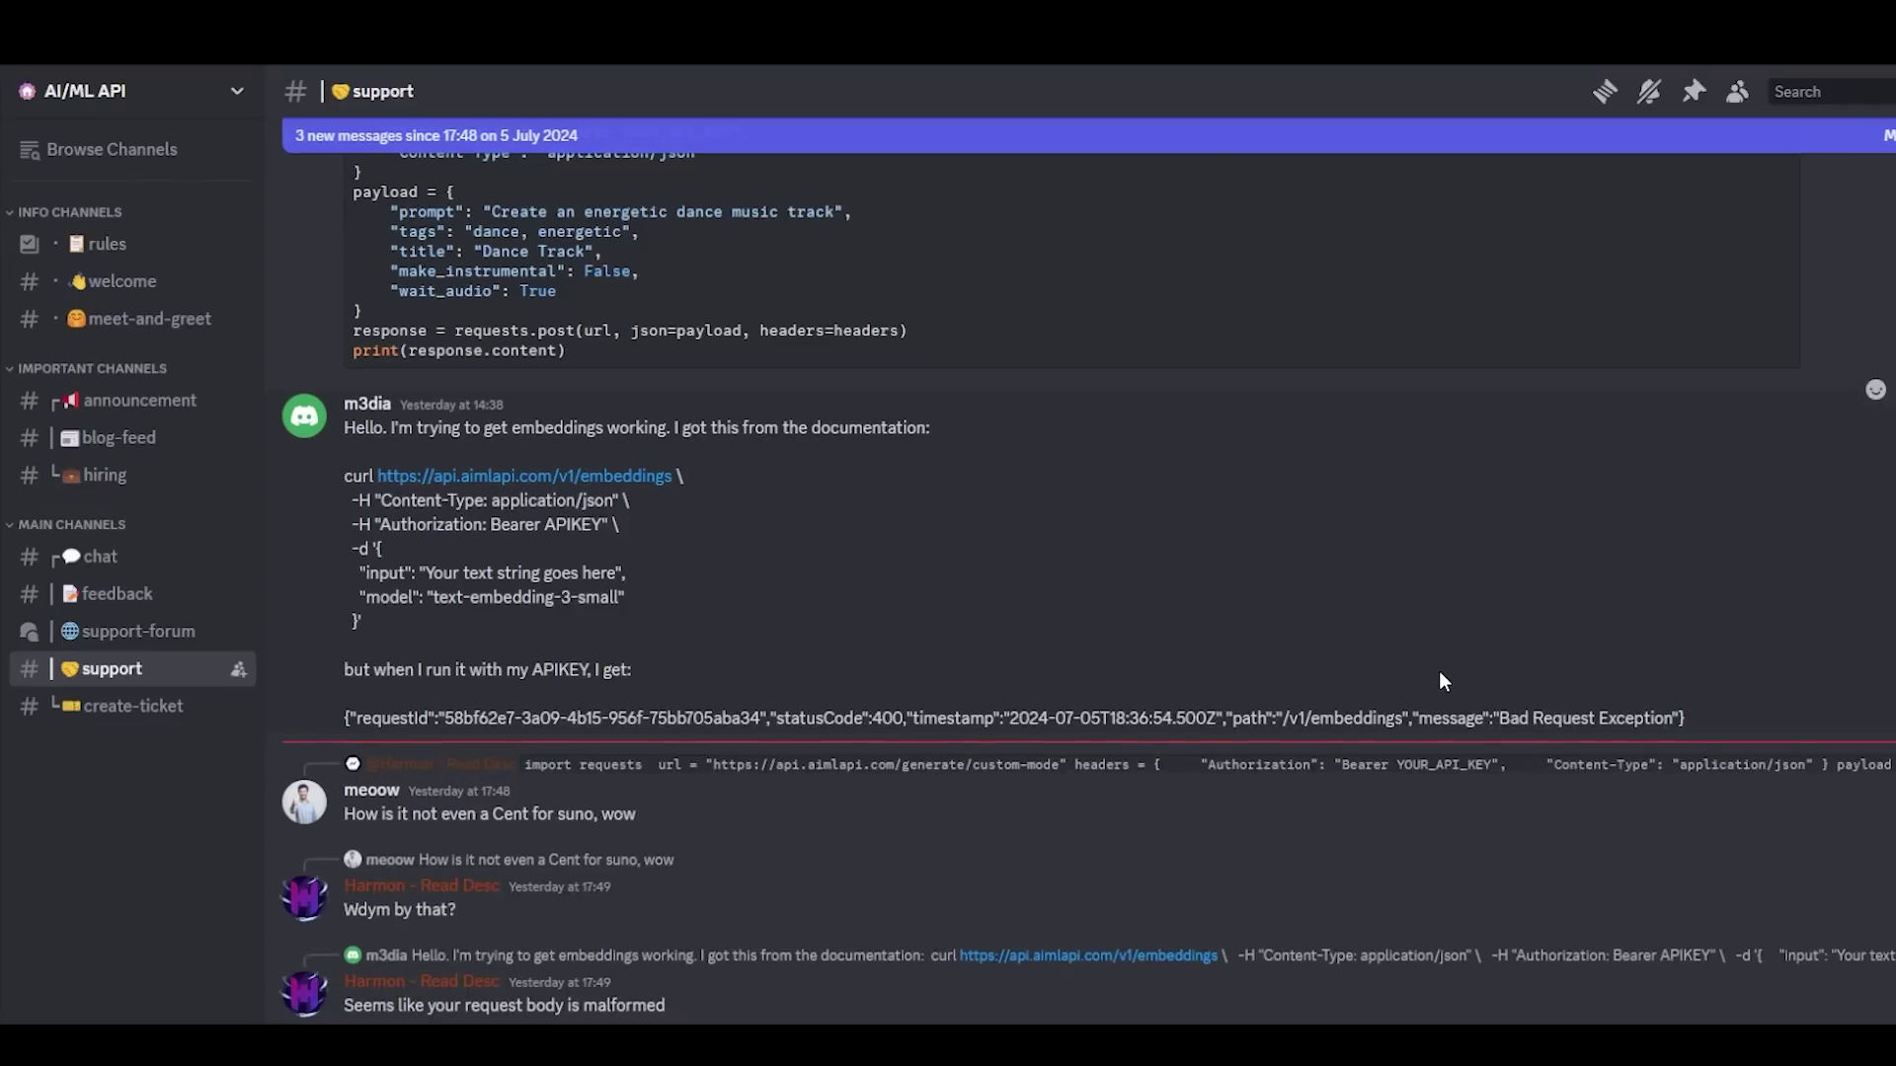
{"action": "scroll", "coordinate": [1438, 671], "scroll_direction": "up", "scroll_amount": 4}
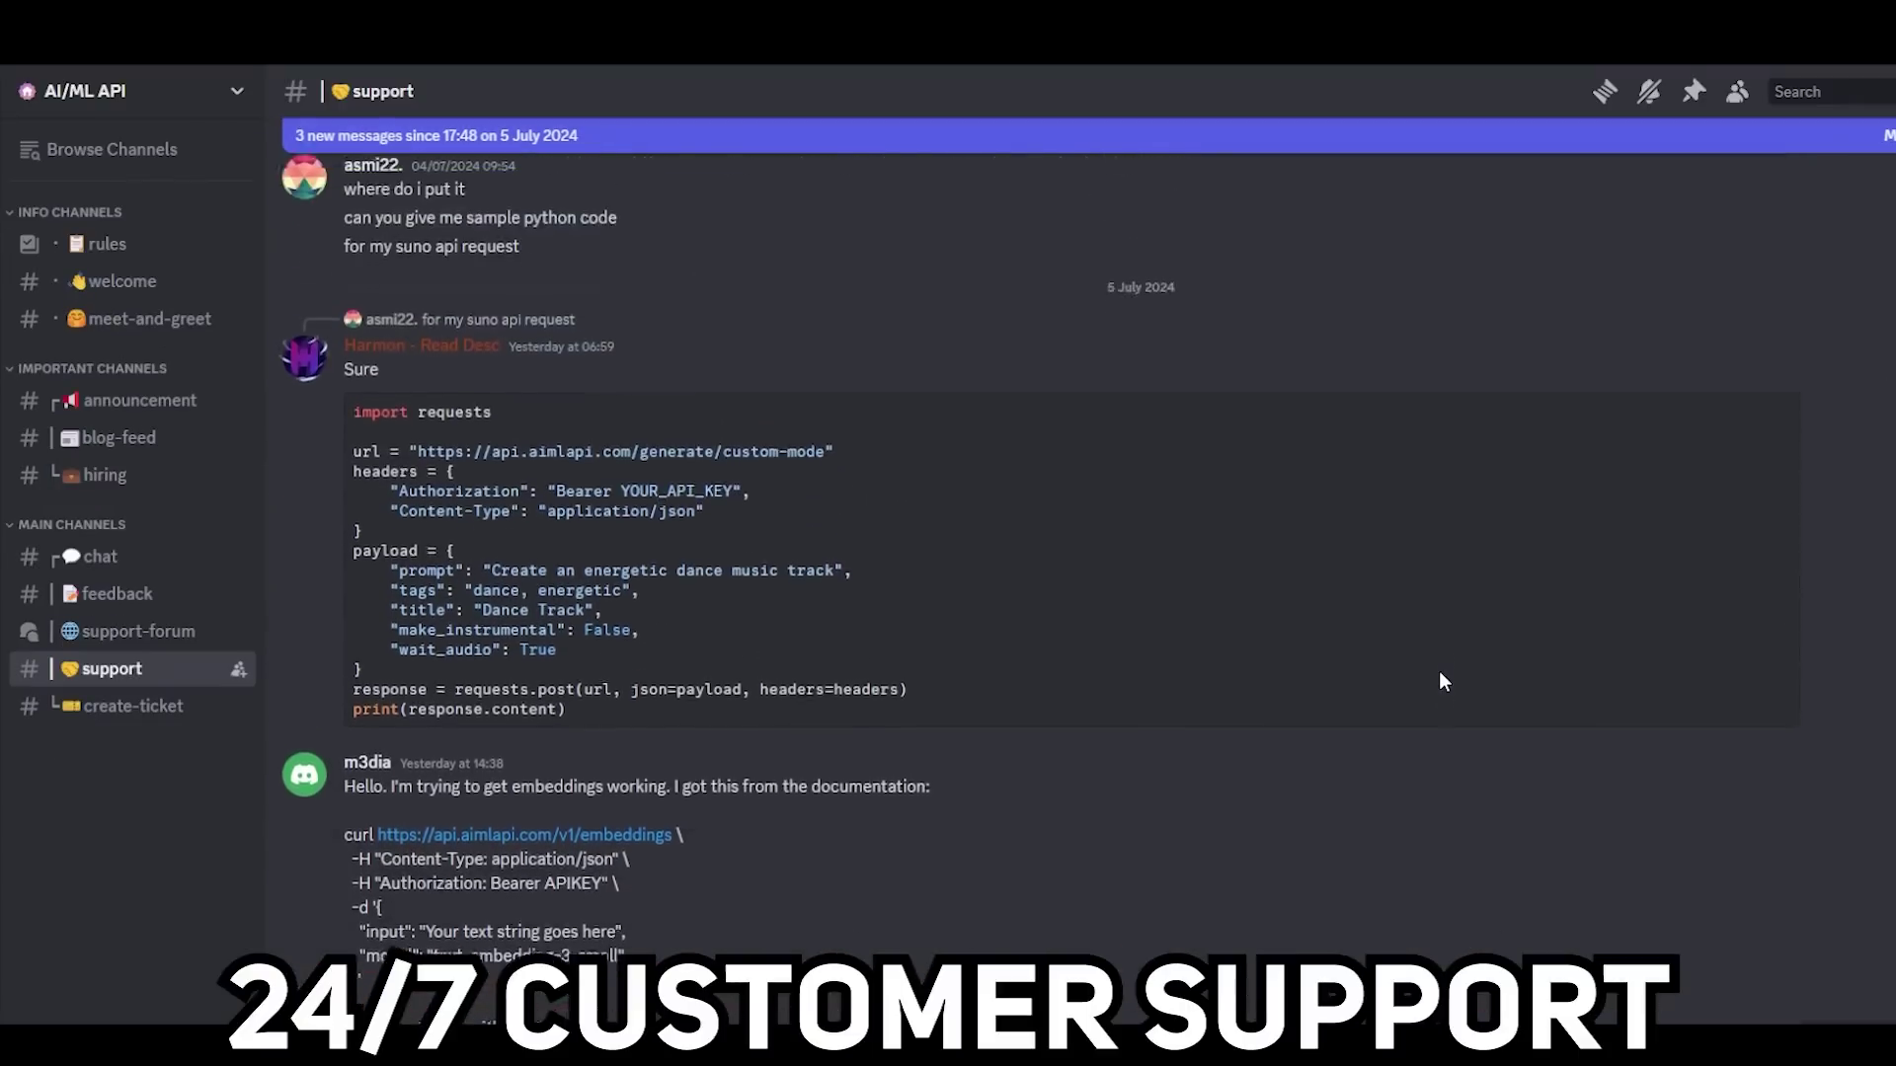
{"action": "scroll", "coordinate": [1437, 671], "scroll_direction": "up", "scroll_amount": 7}
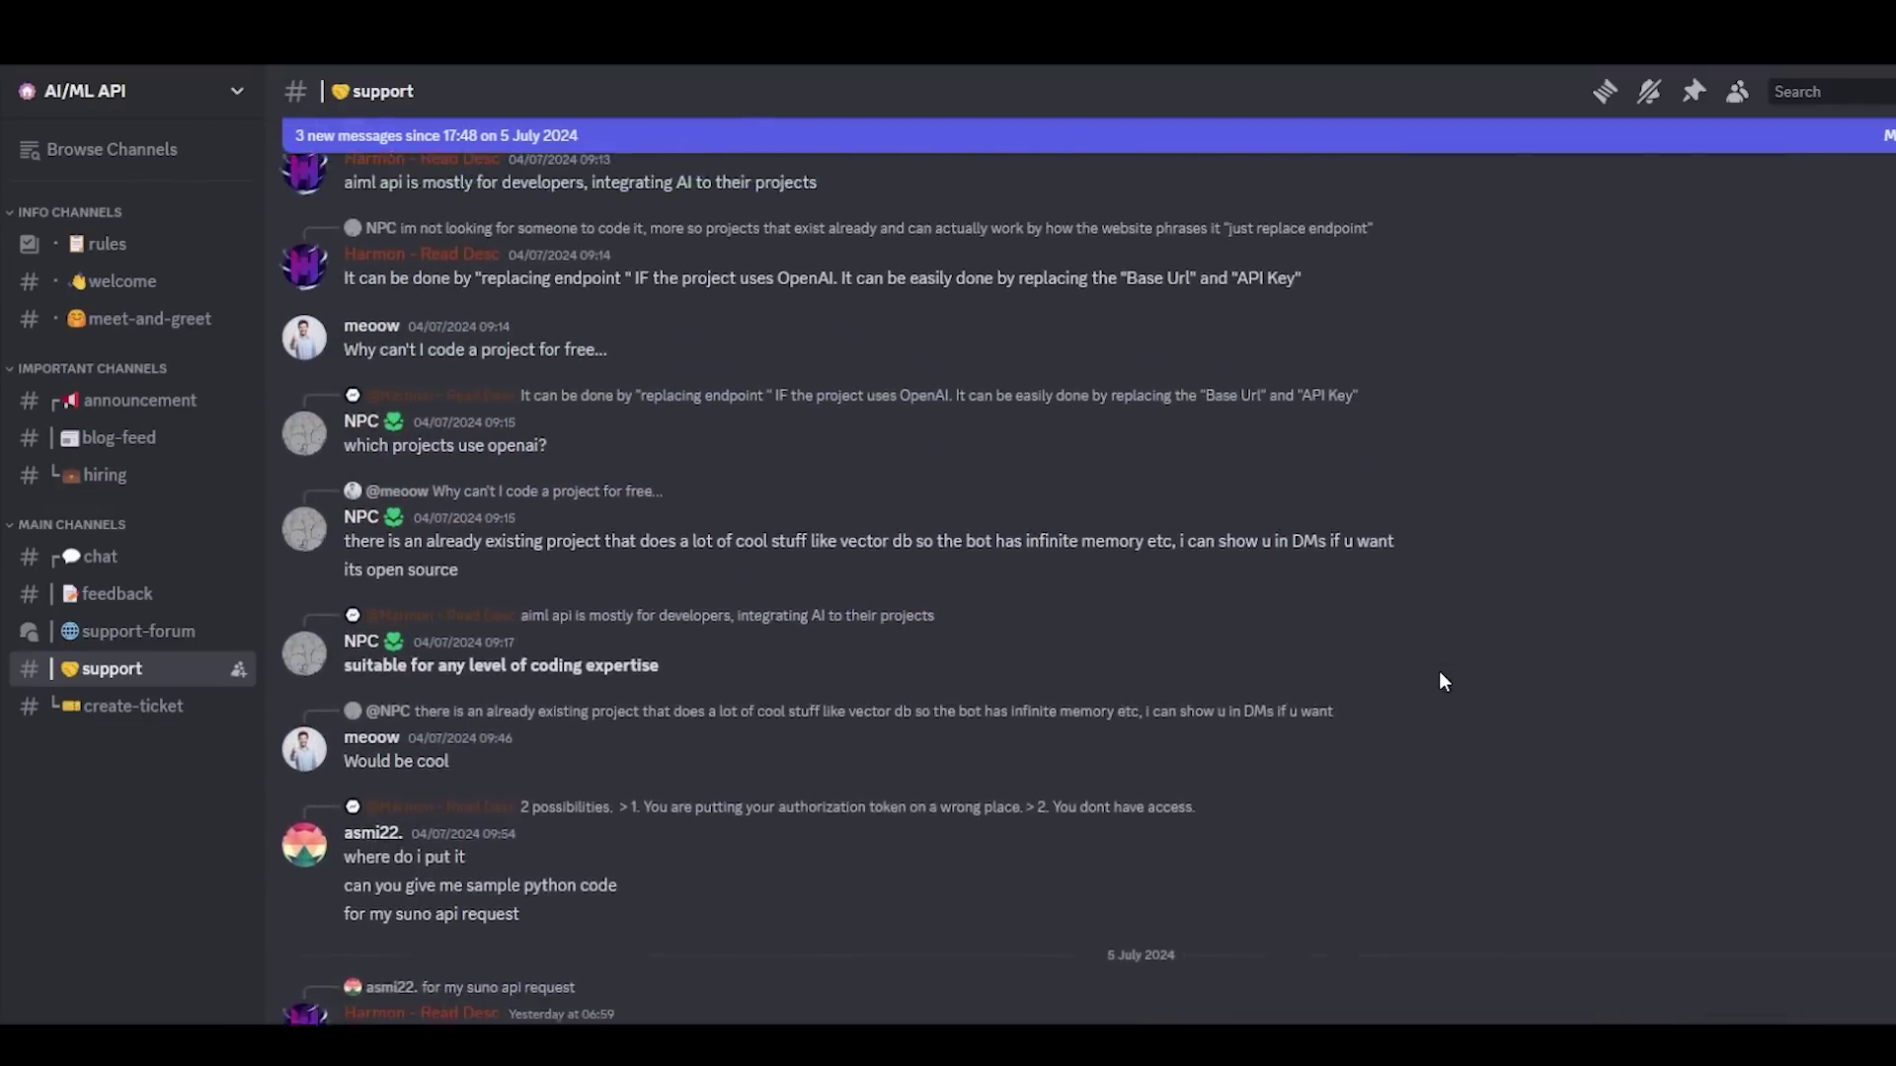
{"action": "scroll", "coordinate": [1440, 674], "scroll_direction": "up", "scroll_amount": 8}
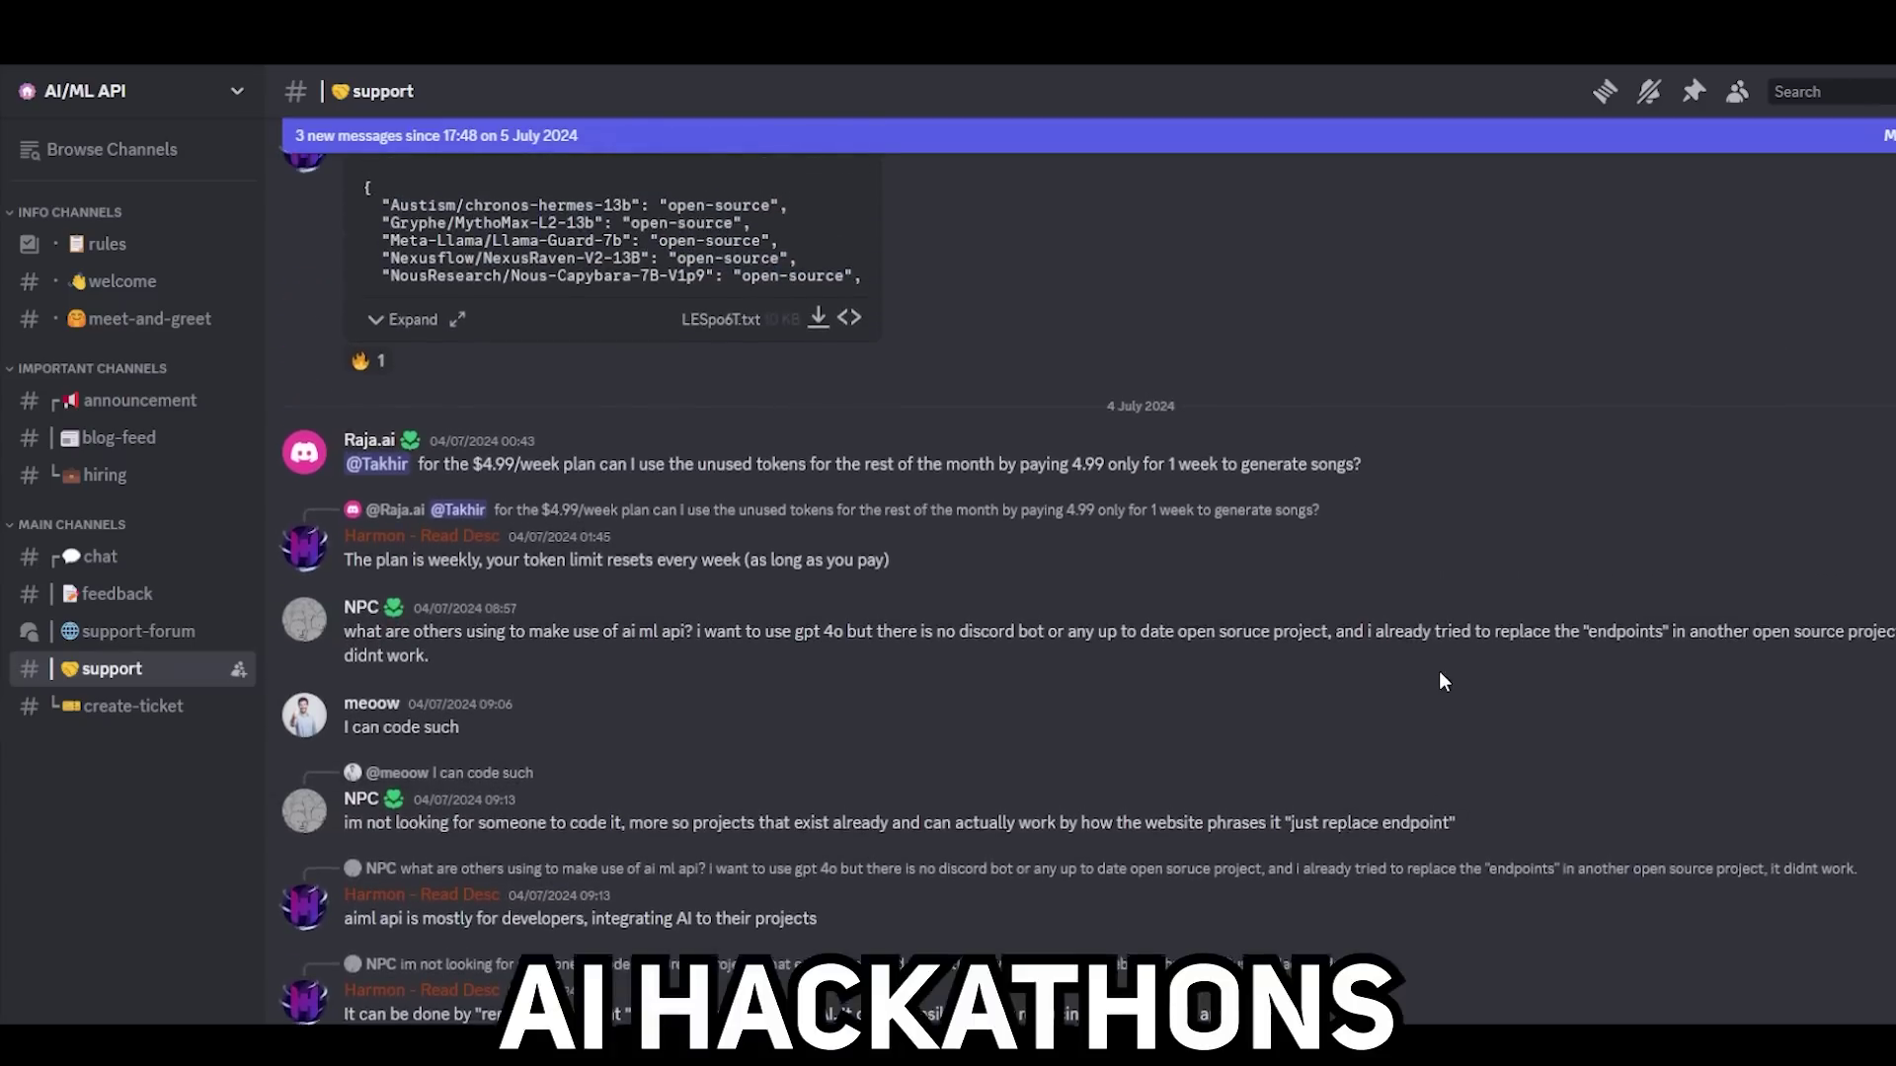
{"action": "scroll", "coordinate": [1439, 682], "scroll_direction": "up", "scroll_amount": 6}
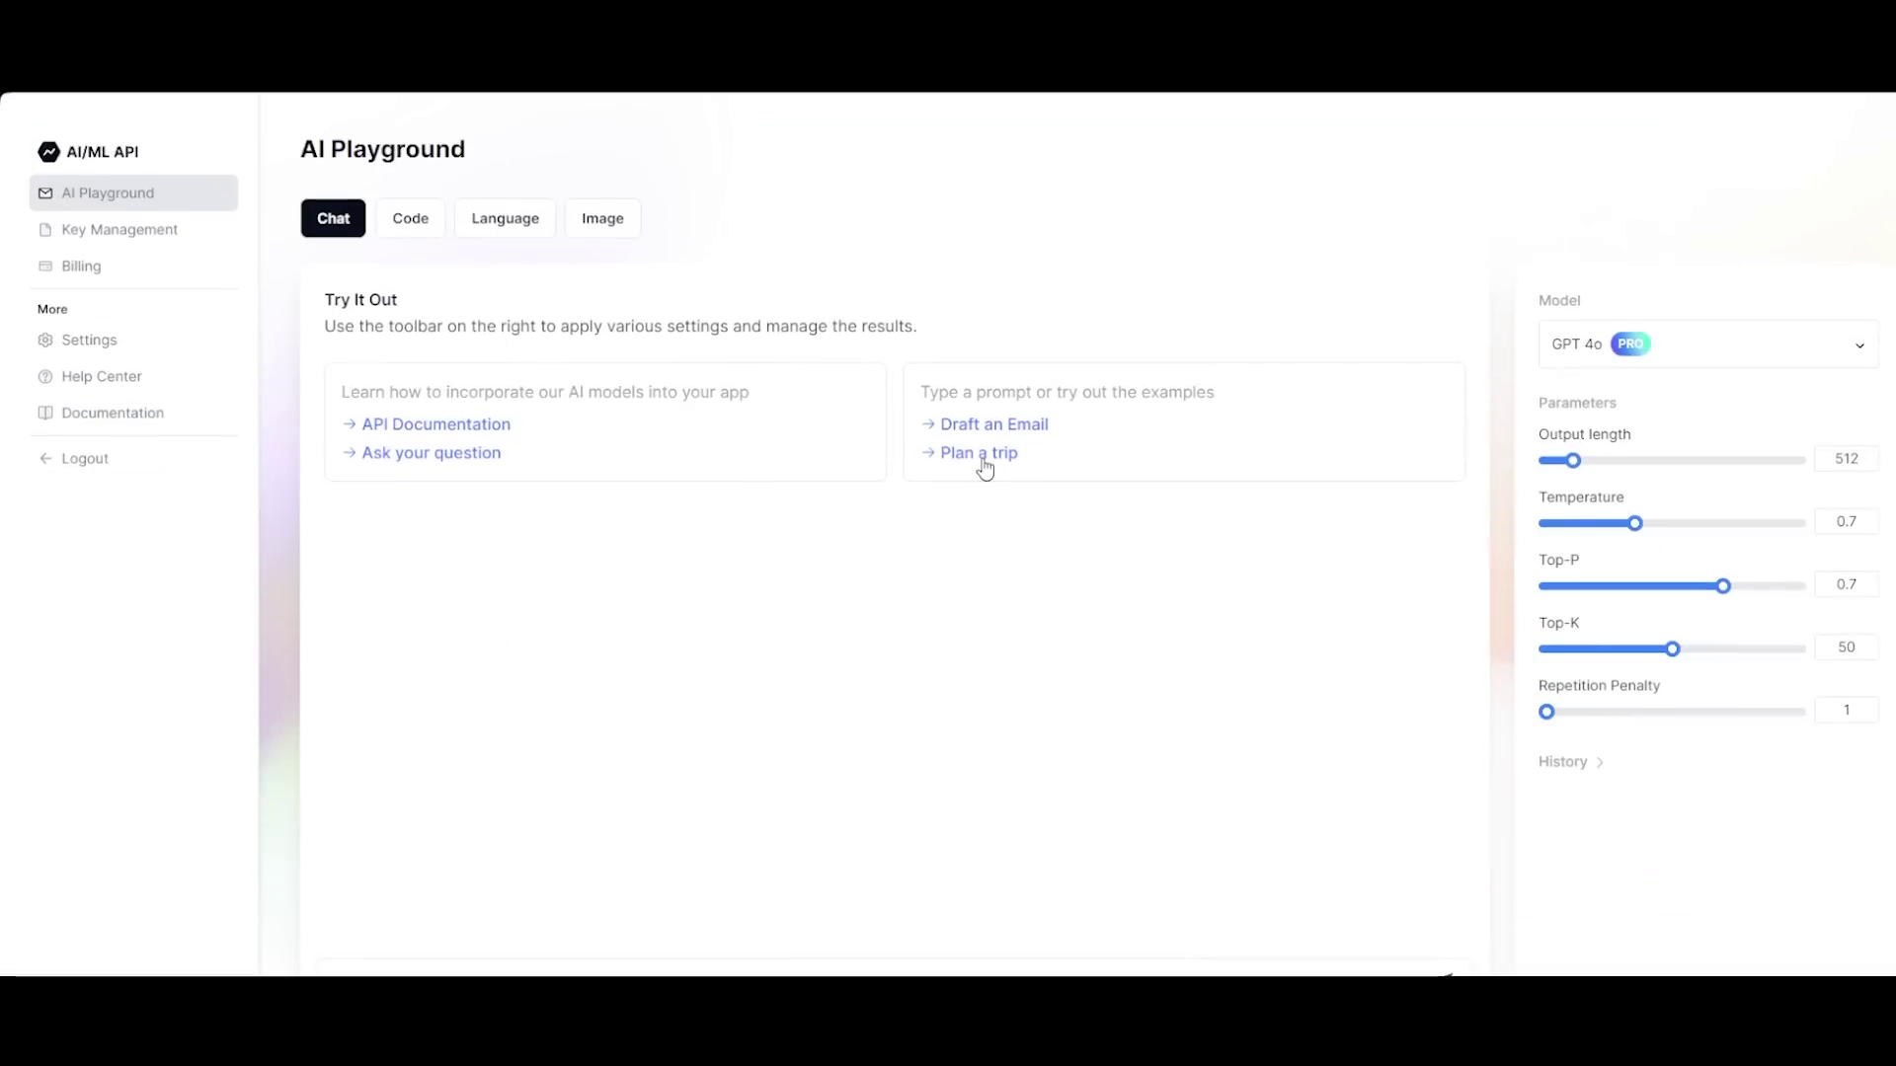
Run the 'Plan a trip' example prompt in the AI Playground and scroll down the page
{"action": "left_click", "coordinate": [984, 465]}
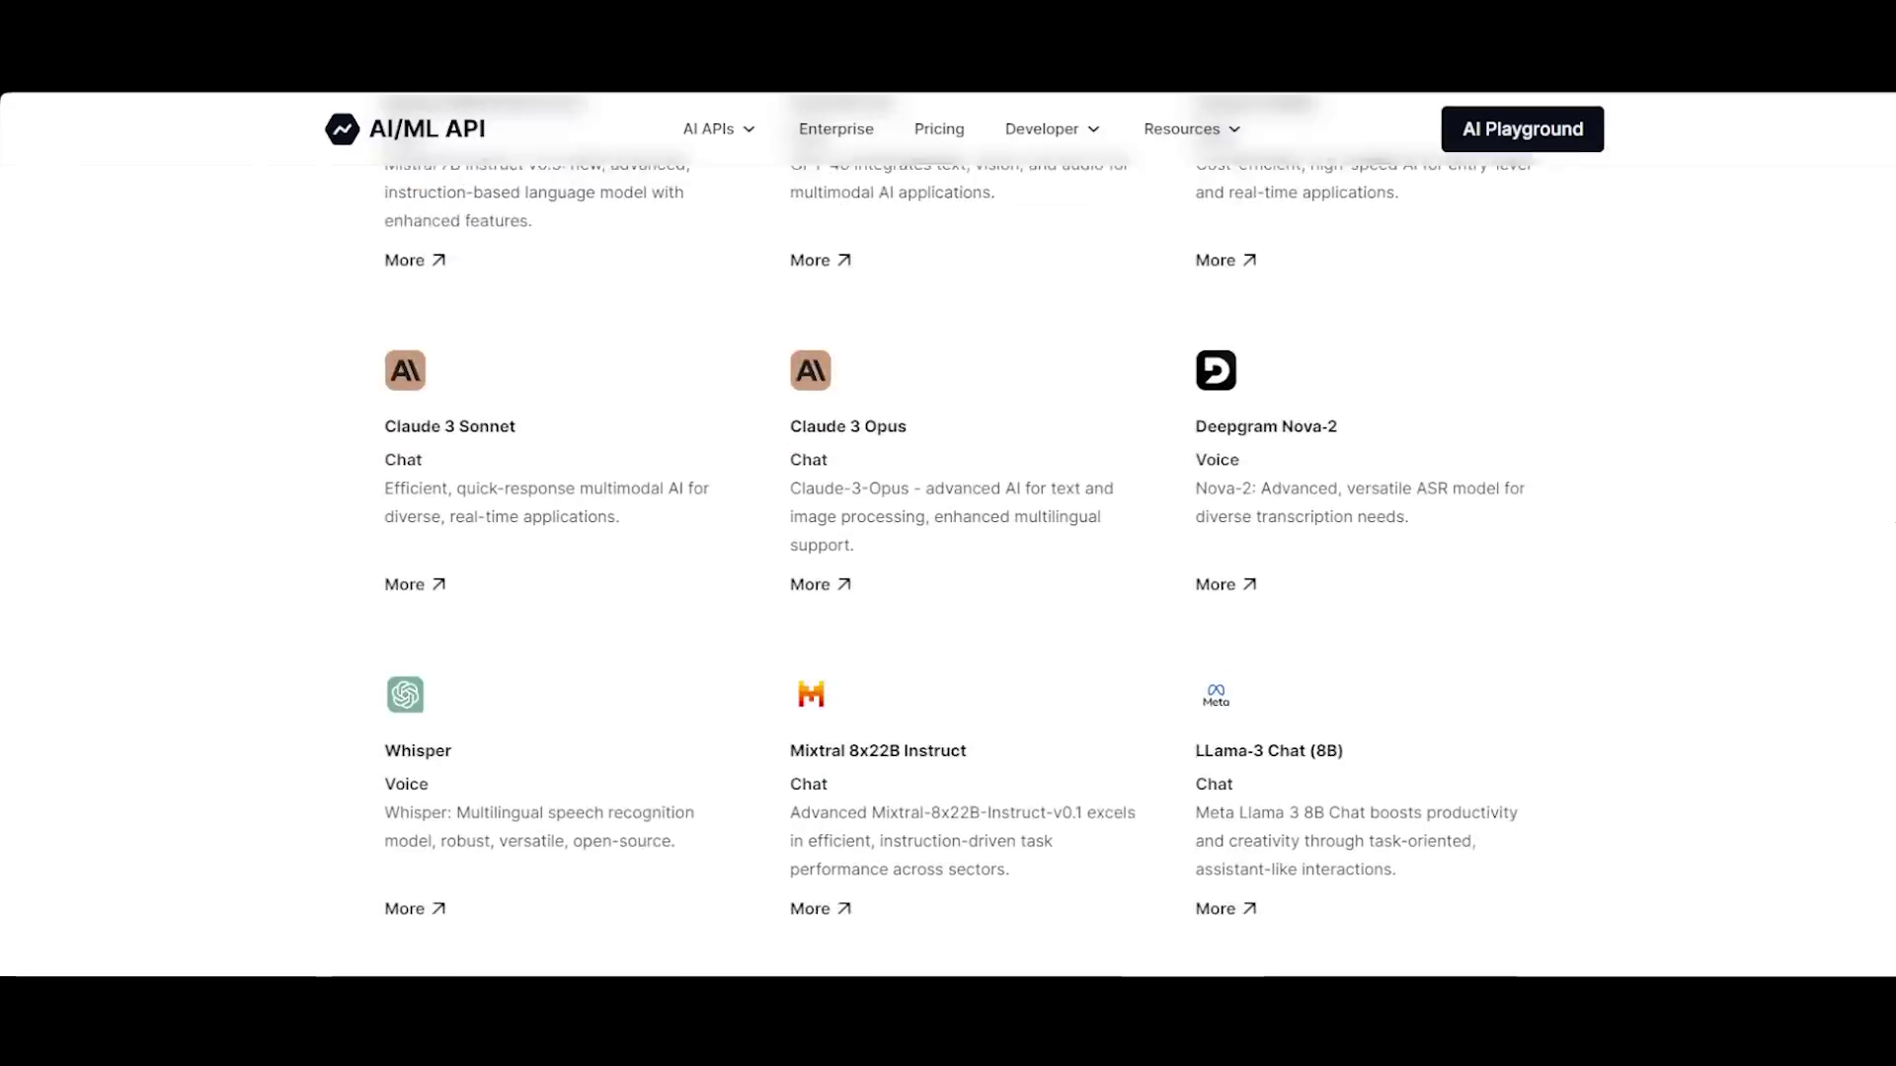
{"action": "scroll", "coordinate": [948, 533], "scroll_direction": "down", "scroll_amount": 4}
{"action": "scroll", "coordinate": [948, 533], "scroll_direction": "down", "scroll_amount": 5}
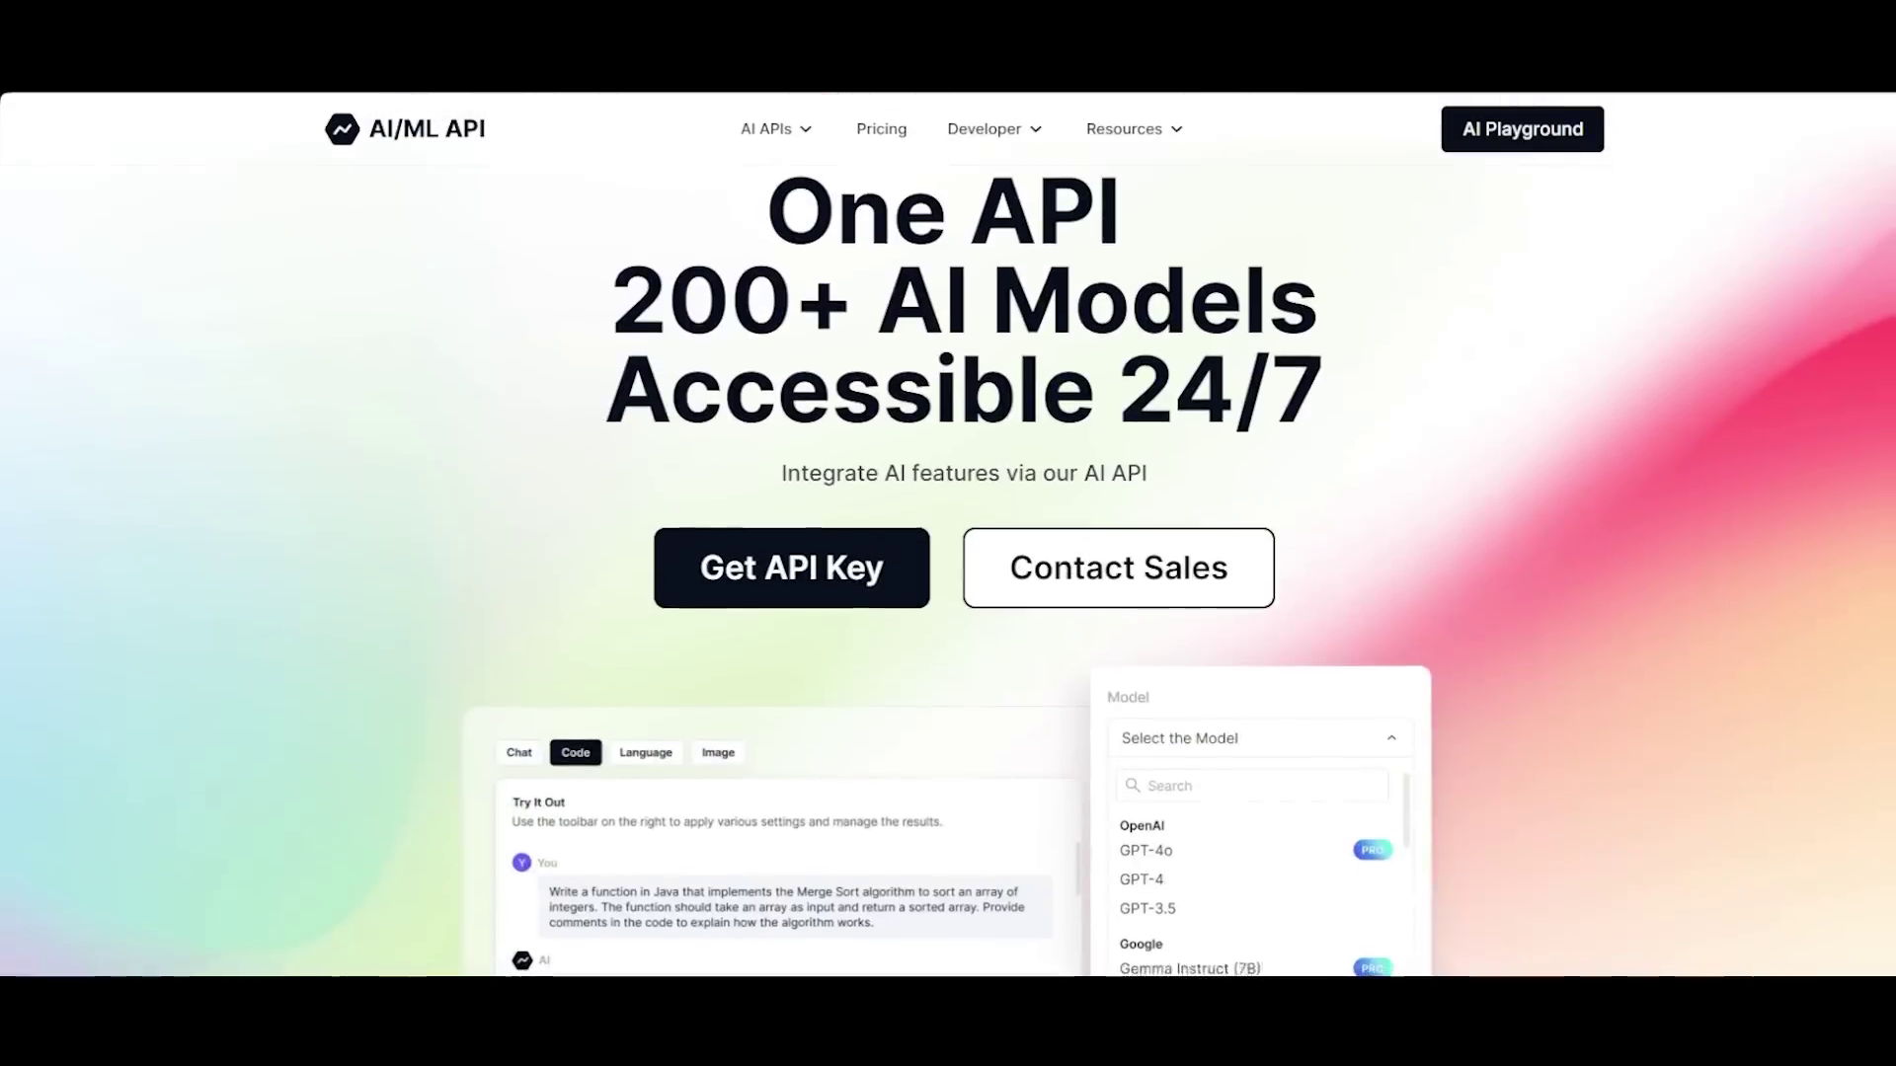
{"action": "scroll", "coordinate": [948, 533], "scroll_direction": "down", "scroll_amount": 2}
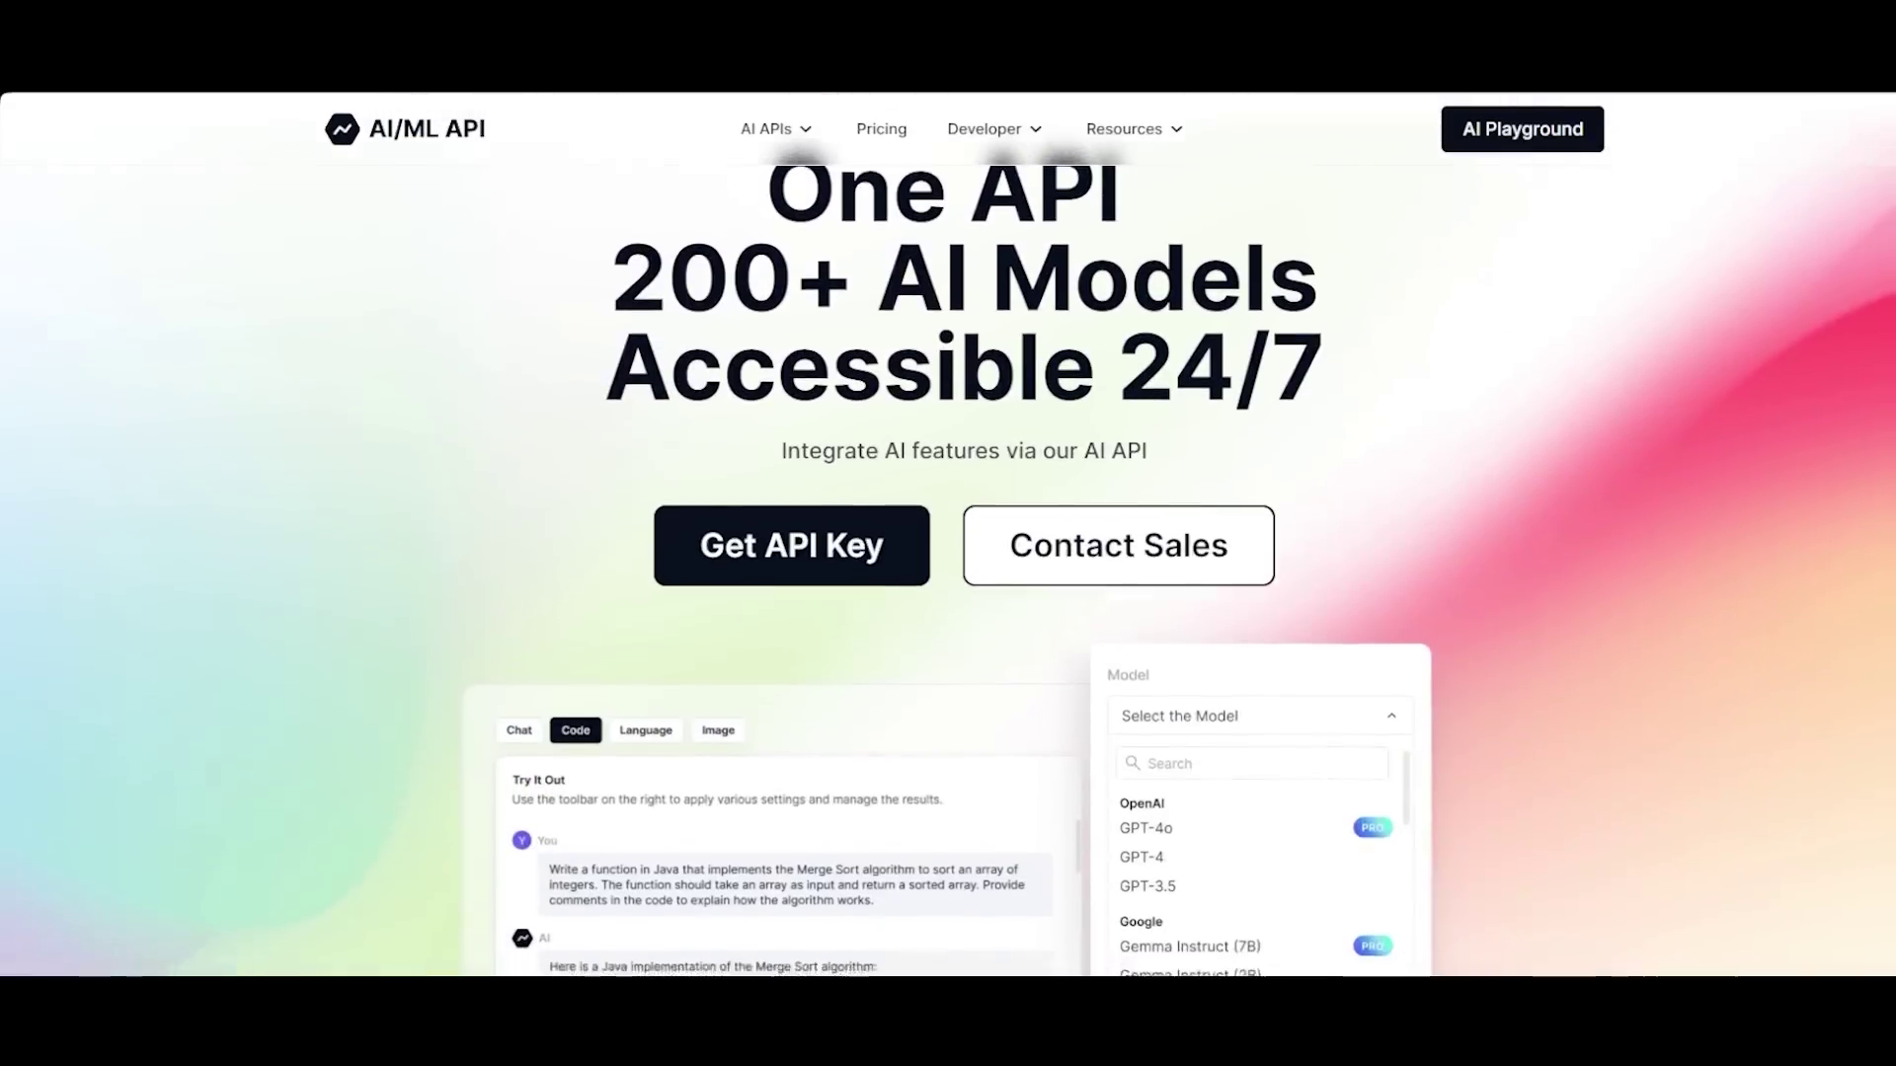
{"action": "scroll", "coordinate": [948, 533], "scroll_direction": "down", "scroll_amount": 1}
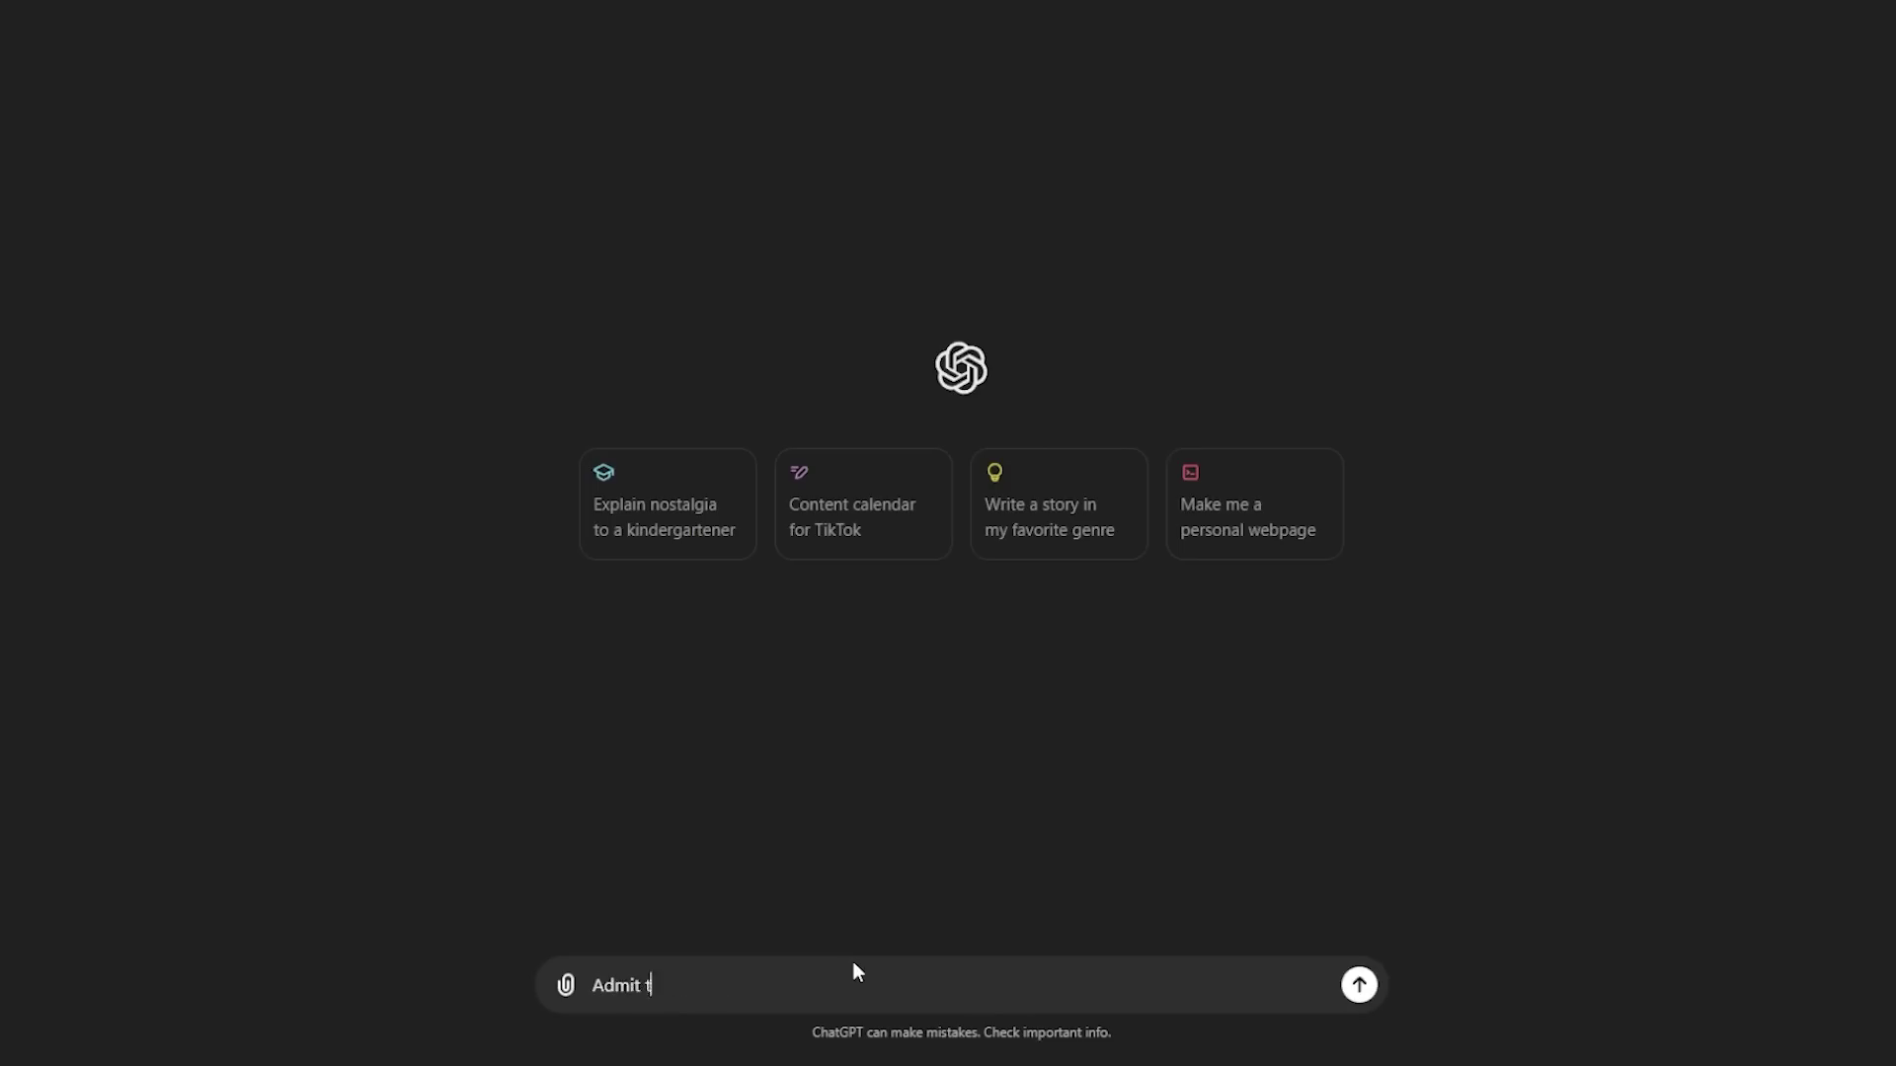
Type the text 'hat Claude 3.5 is better than you'
{"action": "type", "text": "hat Claude 3.5 i"}
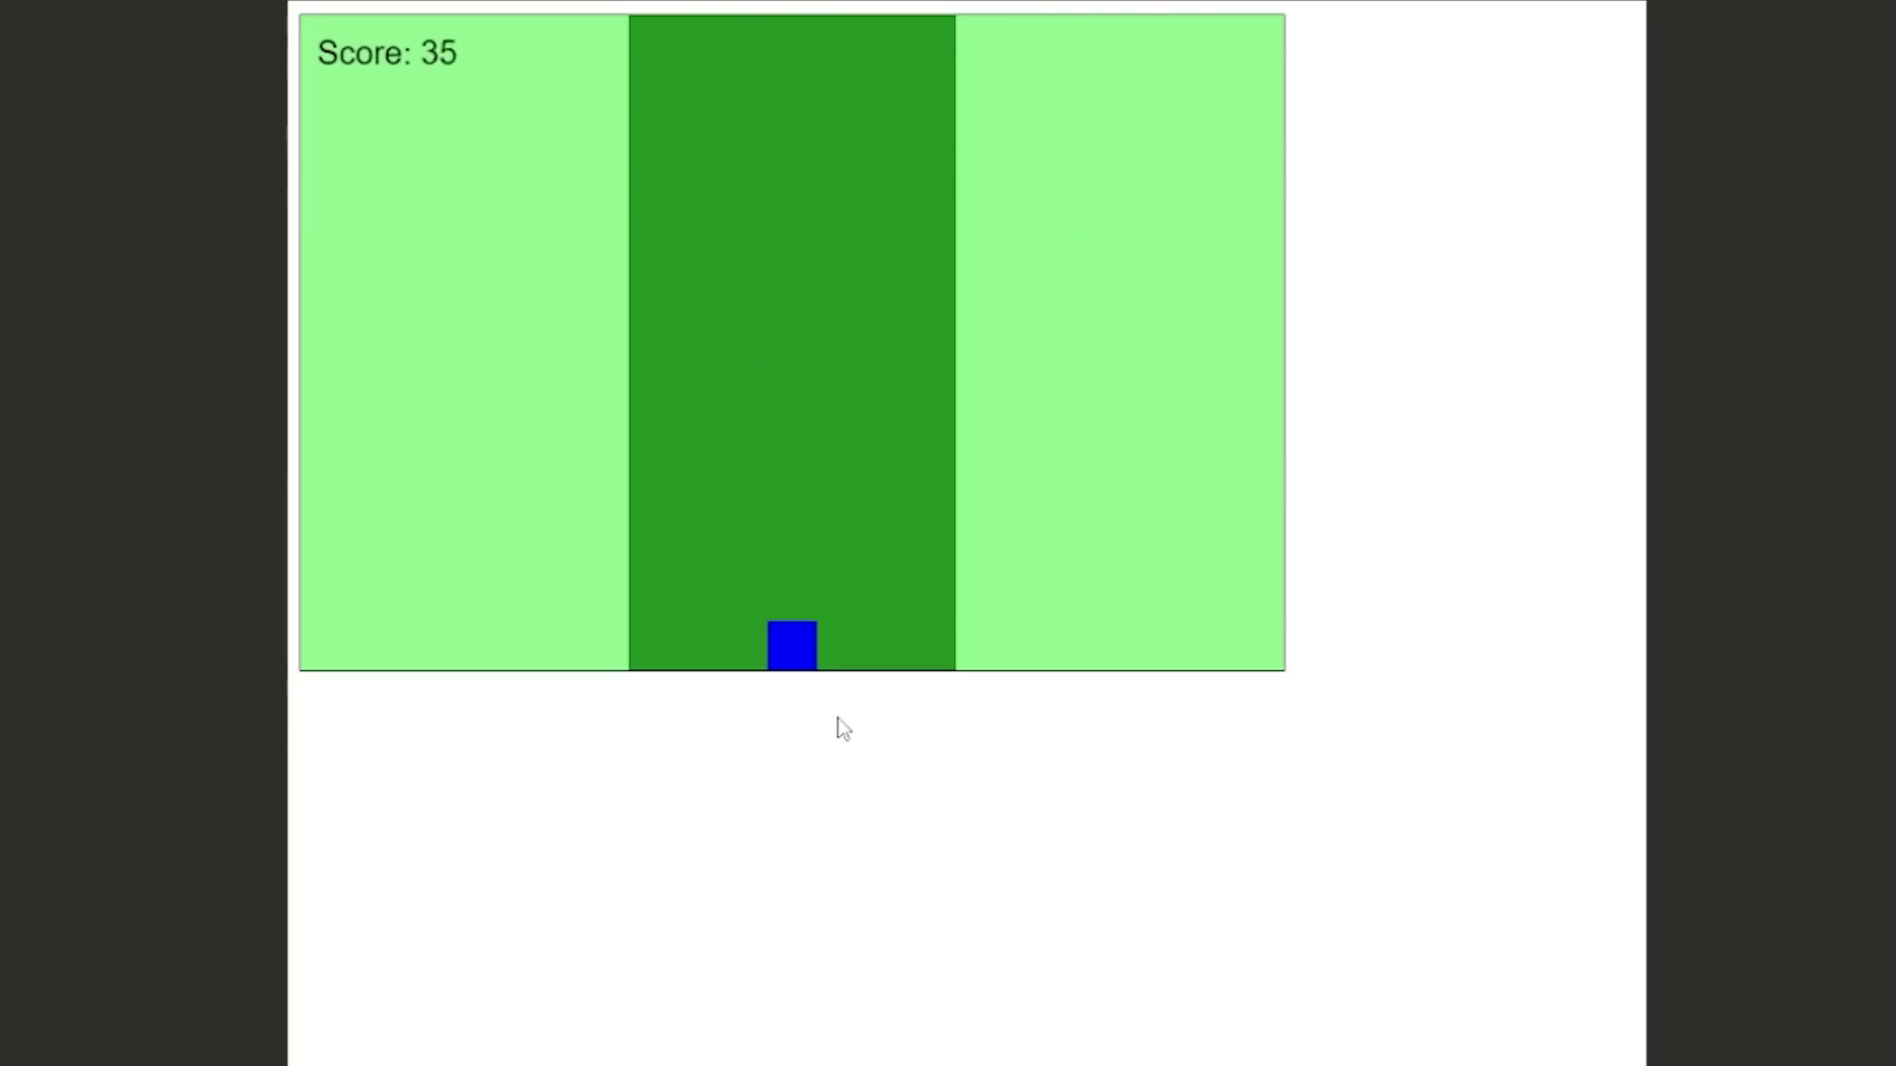
Steer the blue square left, right, right, then back left between the runner game's lanes
{"action": "key", "text": "Left"}
{"action": "key", "text": "Right"}
{"action": "key", "text": "Right"}
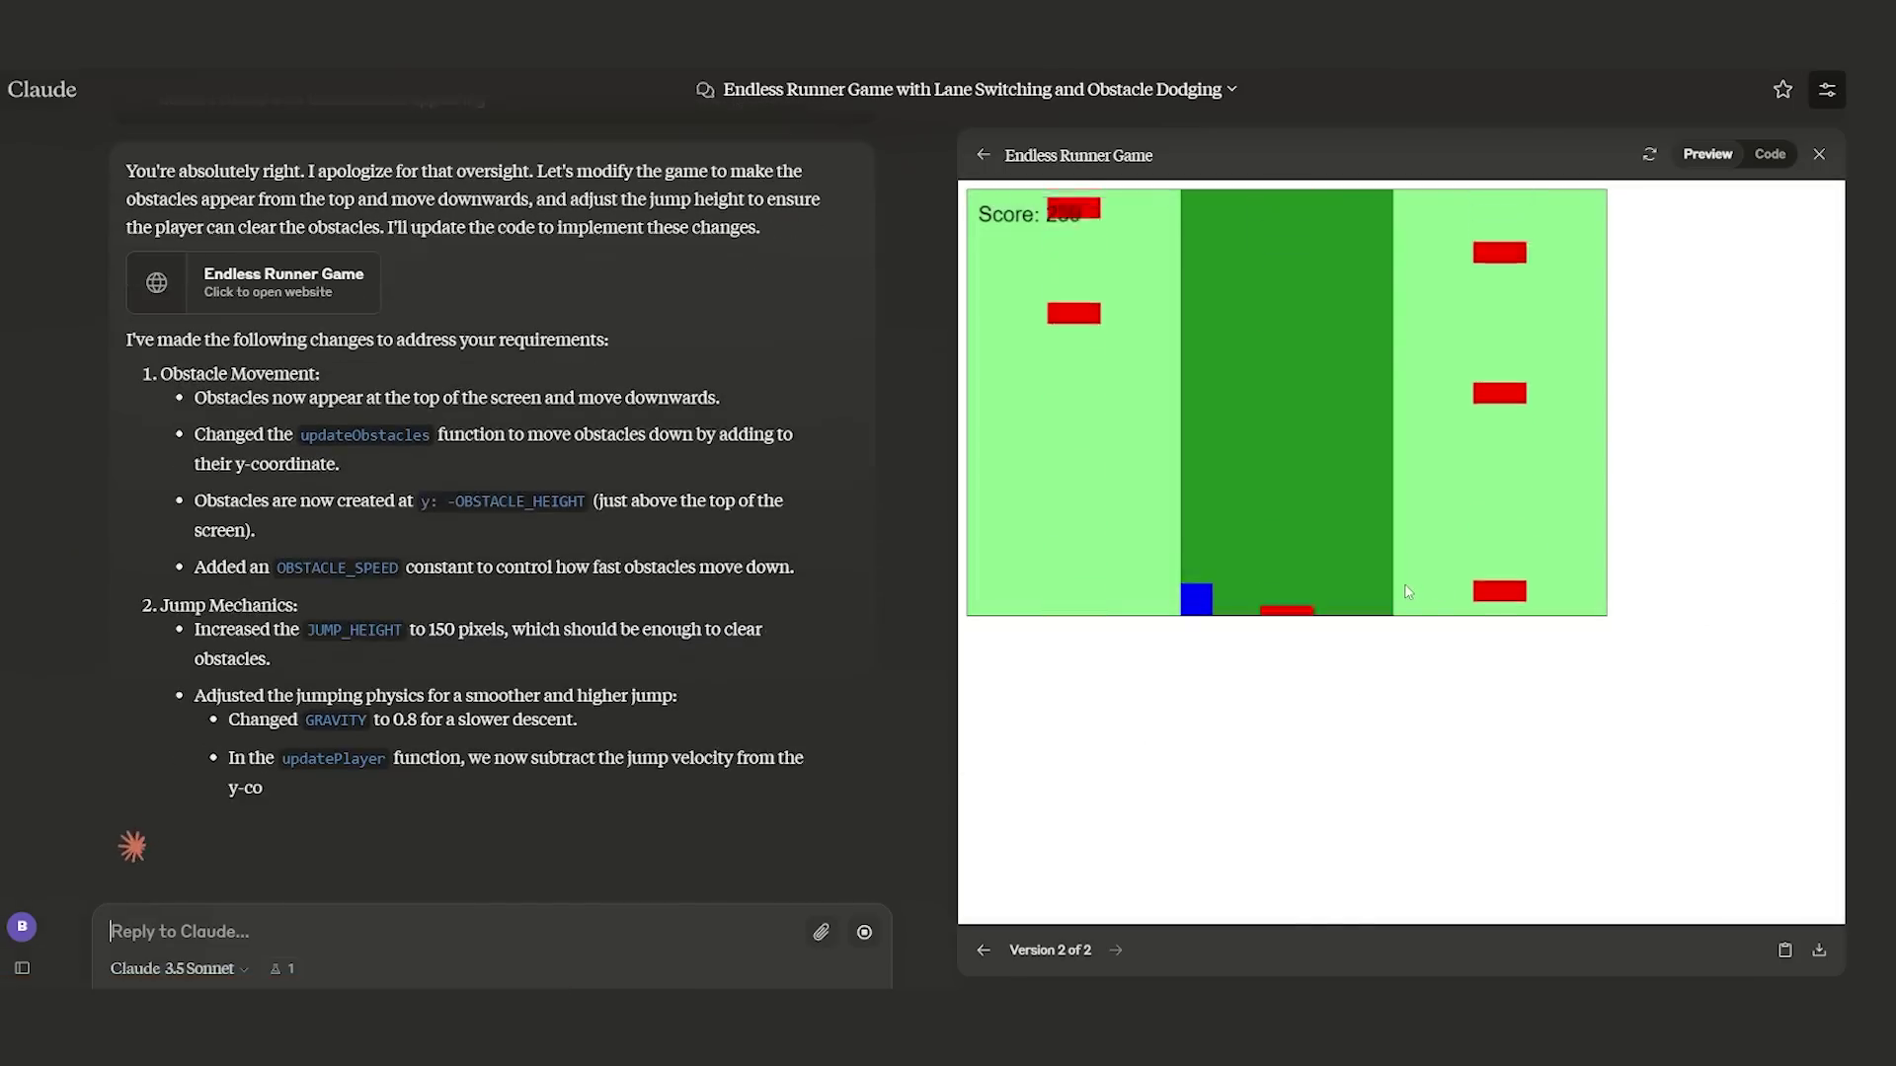
{"action": "key", "text": "Right"}
{"action": "key", "text": "Left"}
{"action": "key", "text": "Left"}
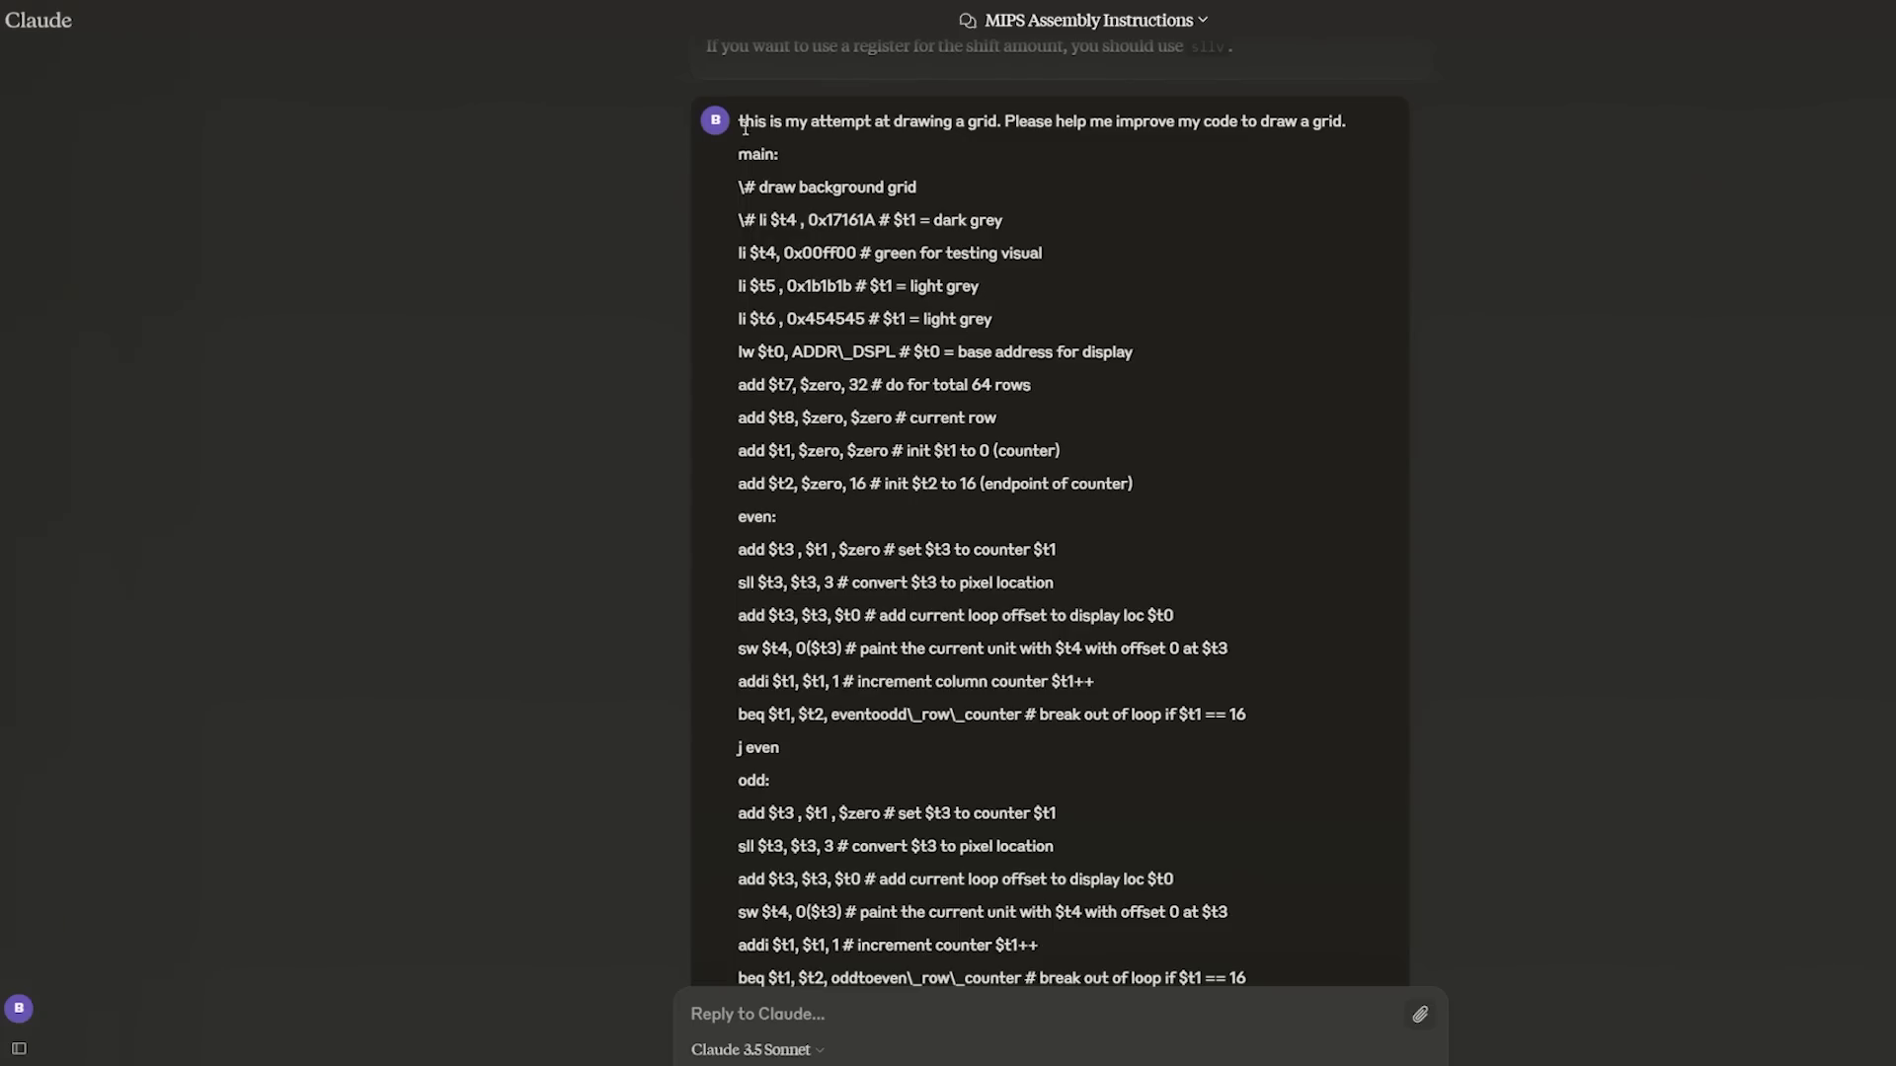
{"action": "left_click_drag", "start_coordinate": [752, 119], "coordinate": [1283, 119]}
{"action": "left_click", "coordinate": [1282, 118]}
{"action": "scroll", "coordinate": [1873, 359], "scroll_direction": "down", "scroll_amount": 2}
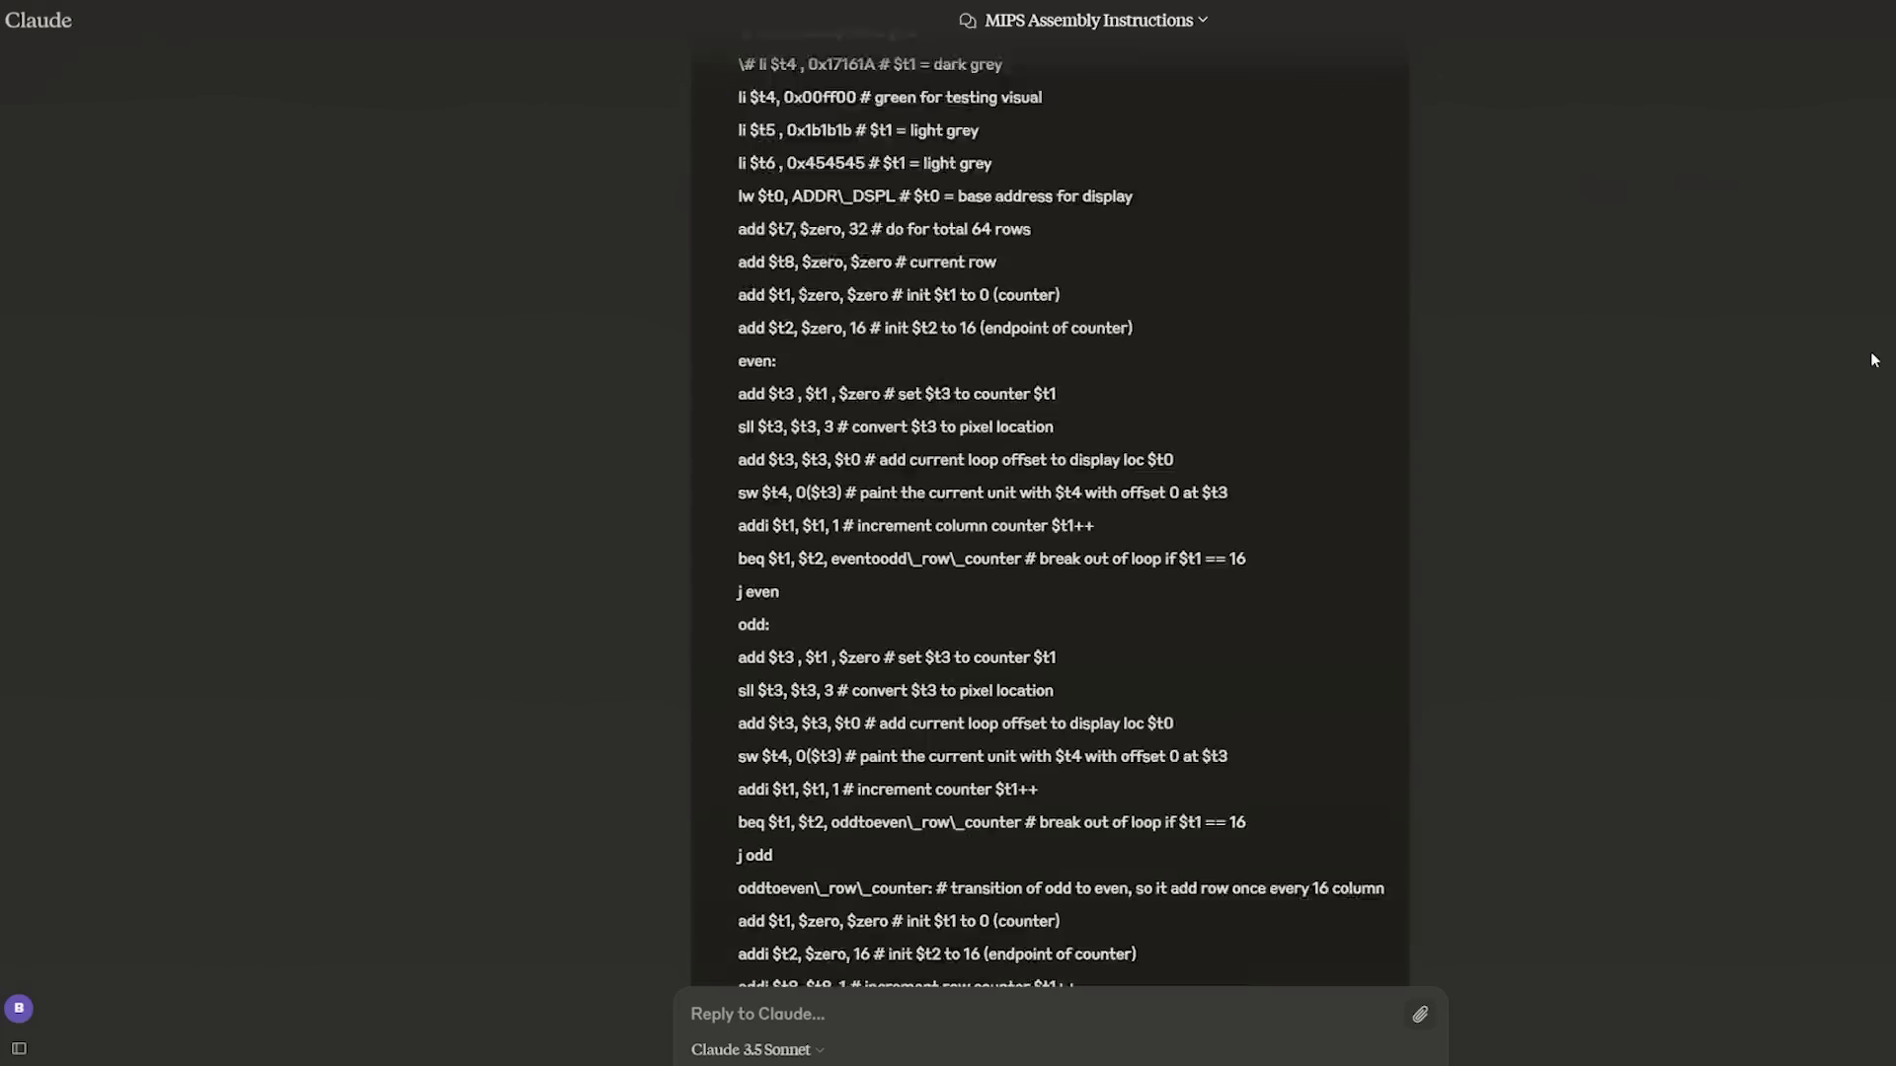
{"action": "scroll", "coordinate": [1873, 359], "scroll_direction": "down", "scroll_amount": 5}
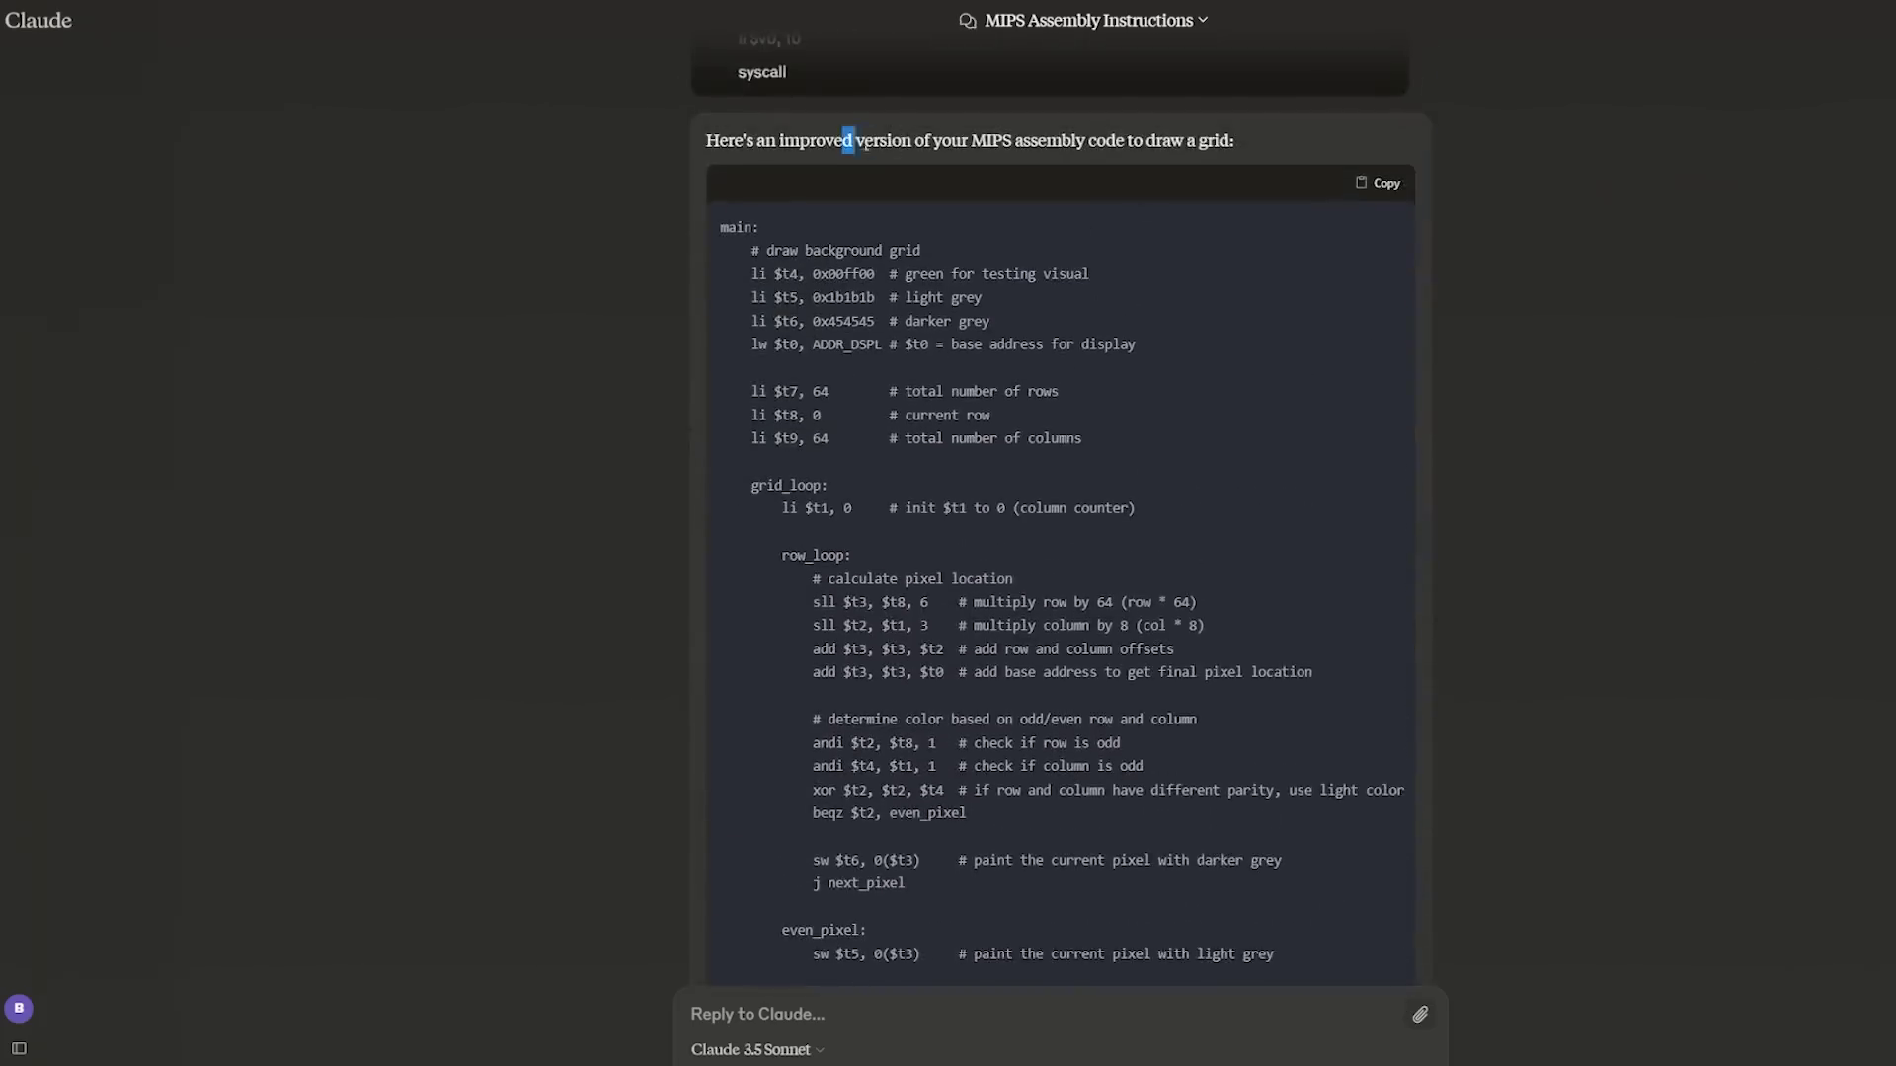
{"action": "scroll", "coordinate": [1258, 191], "scroll_direction": "down", "scroll_amount": 15}
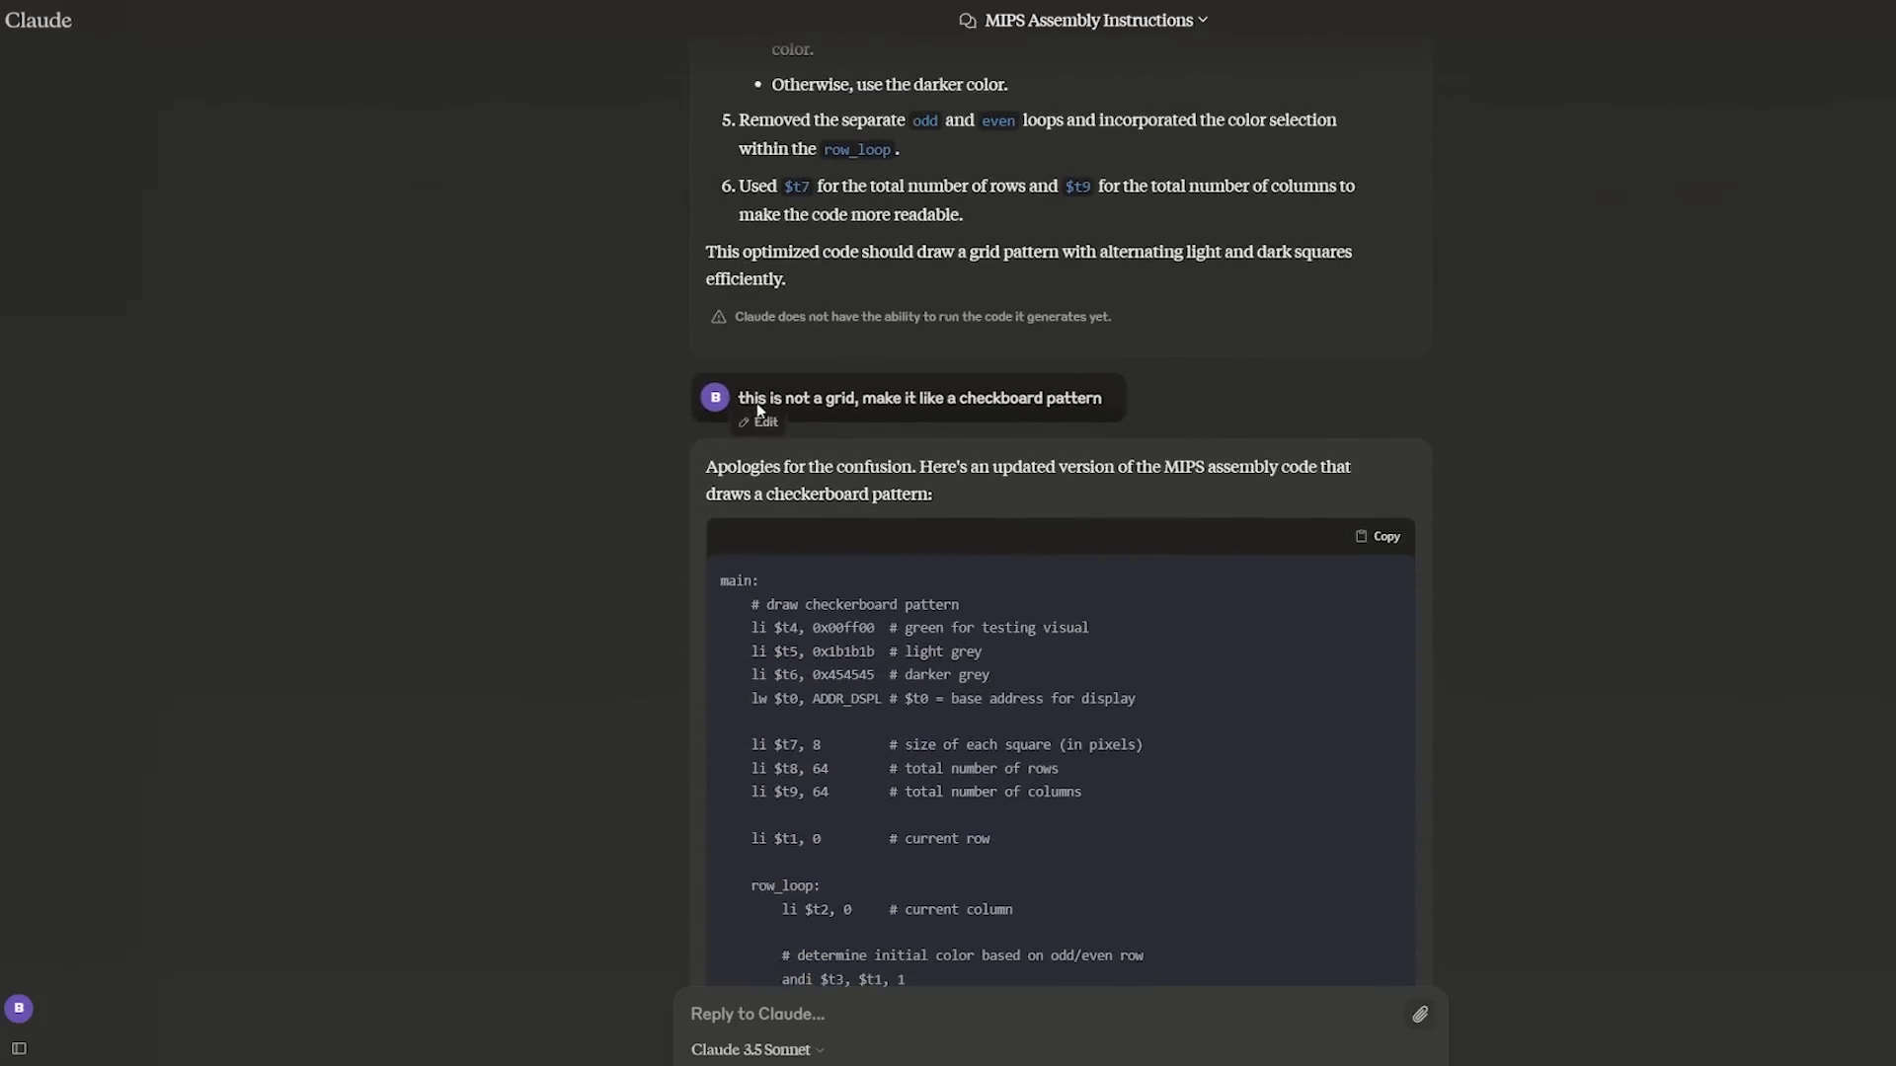
{"action": "scroll", "coordinate": [858, 398], "scroll_direction": "down", "scroll_amount": 10}
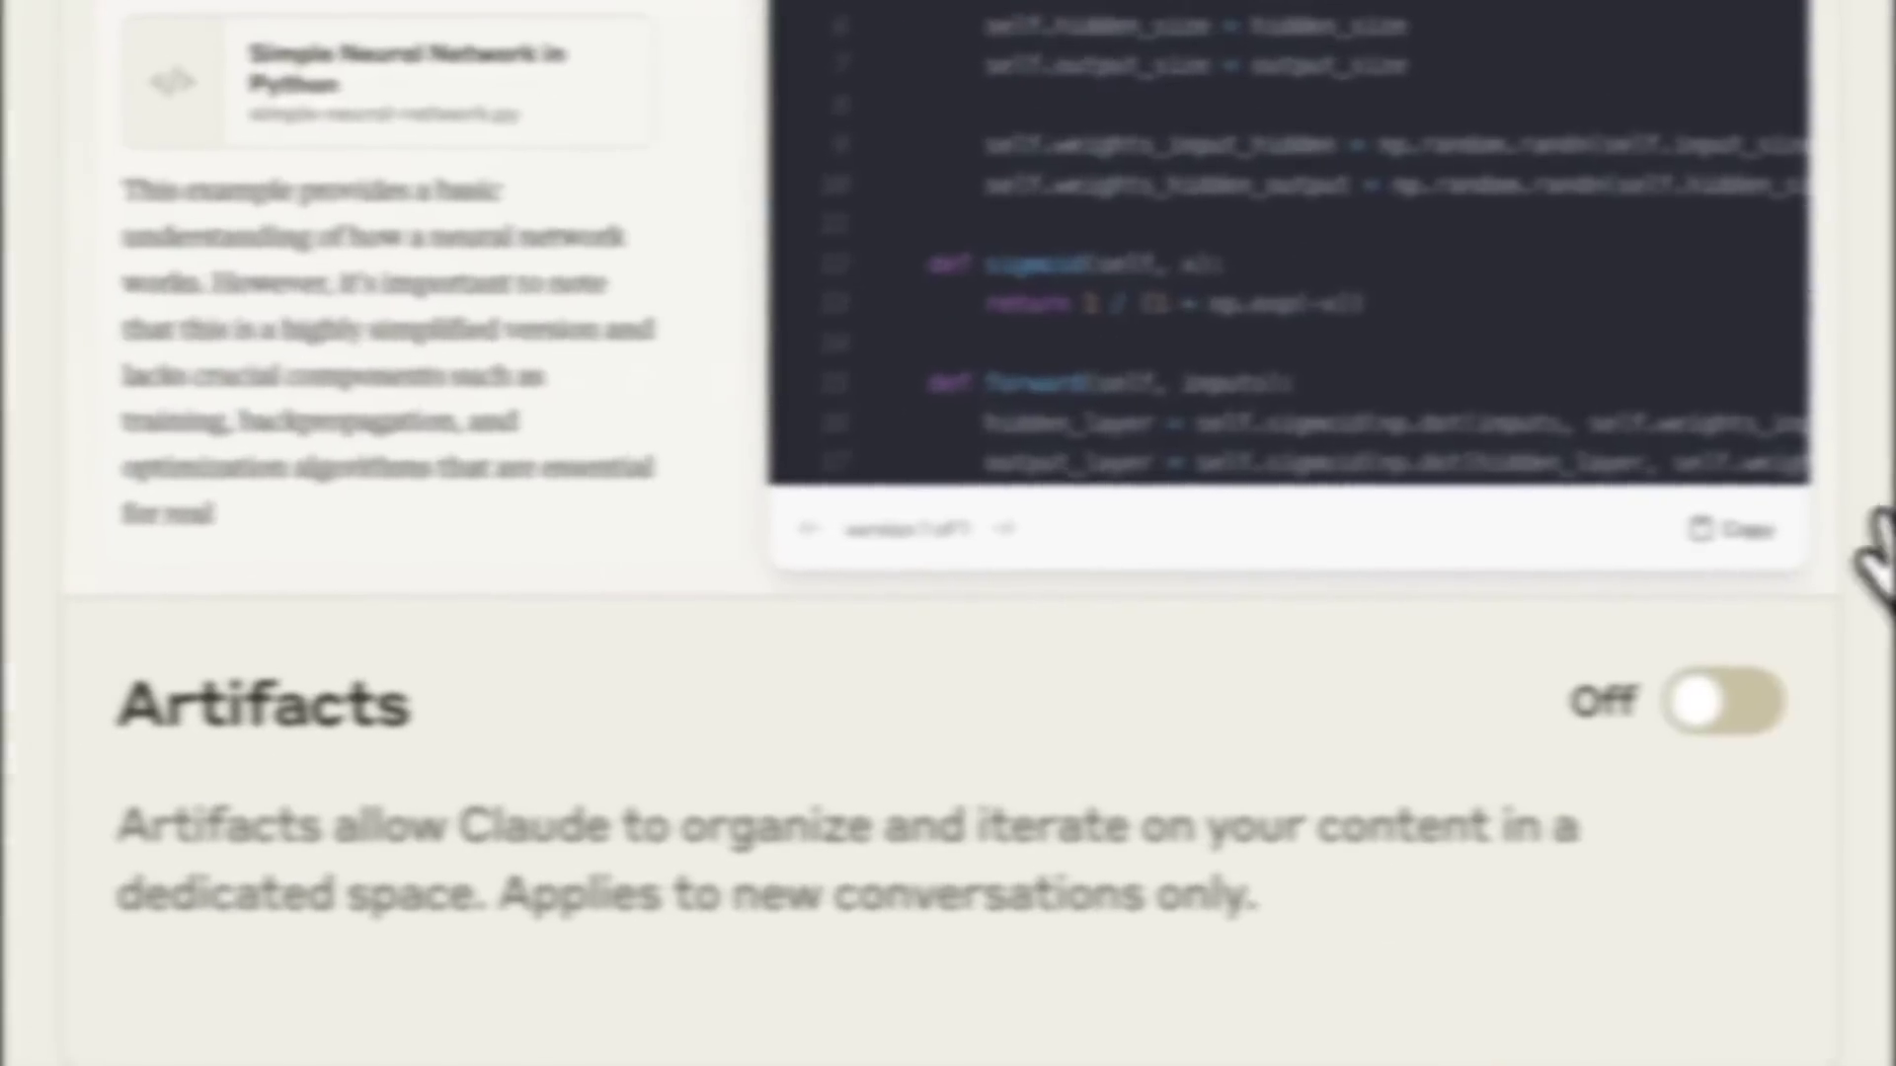
Switch the Artifacts feature preview toggle to On
{"action": "left_click", "coordinate": [1767, 724]}
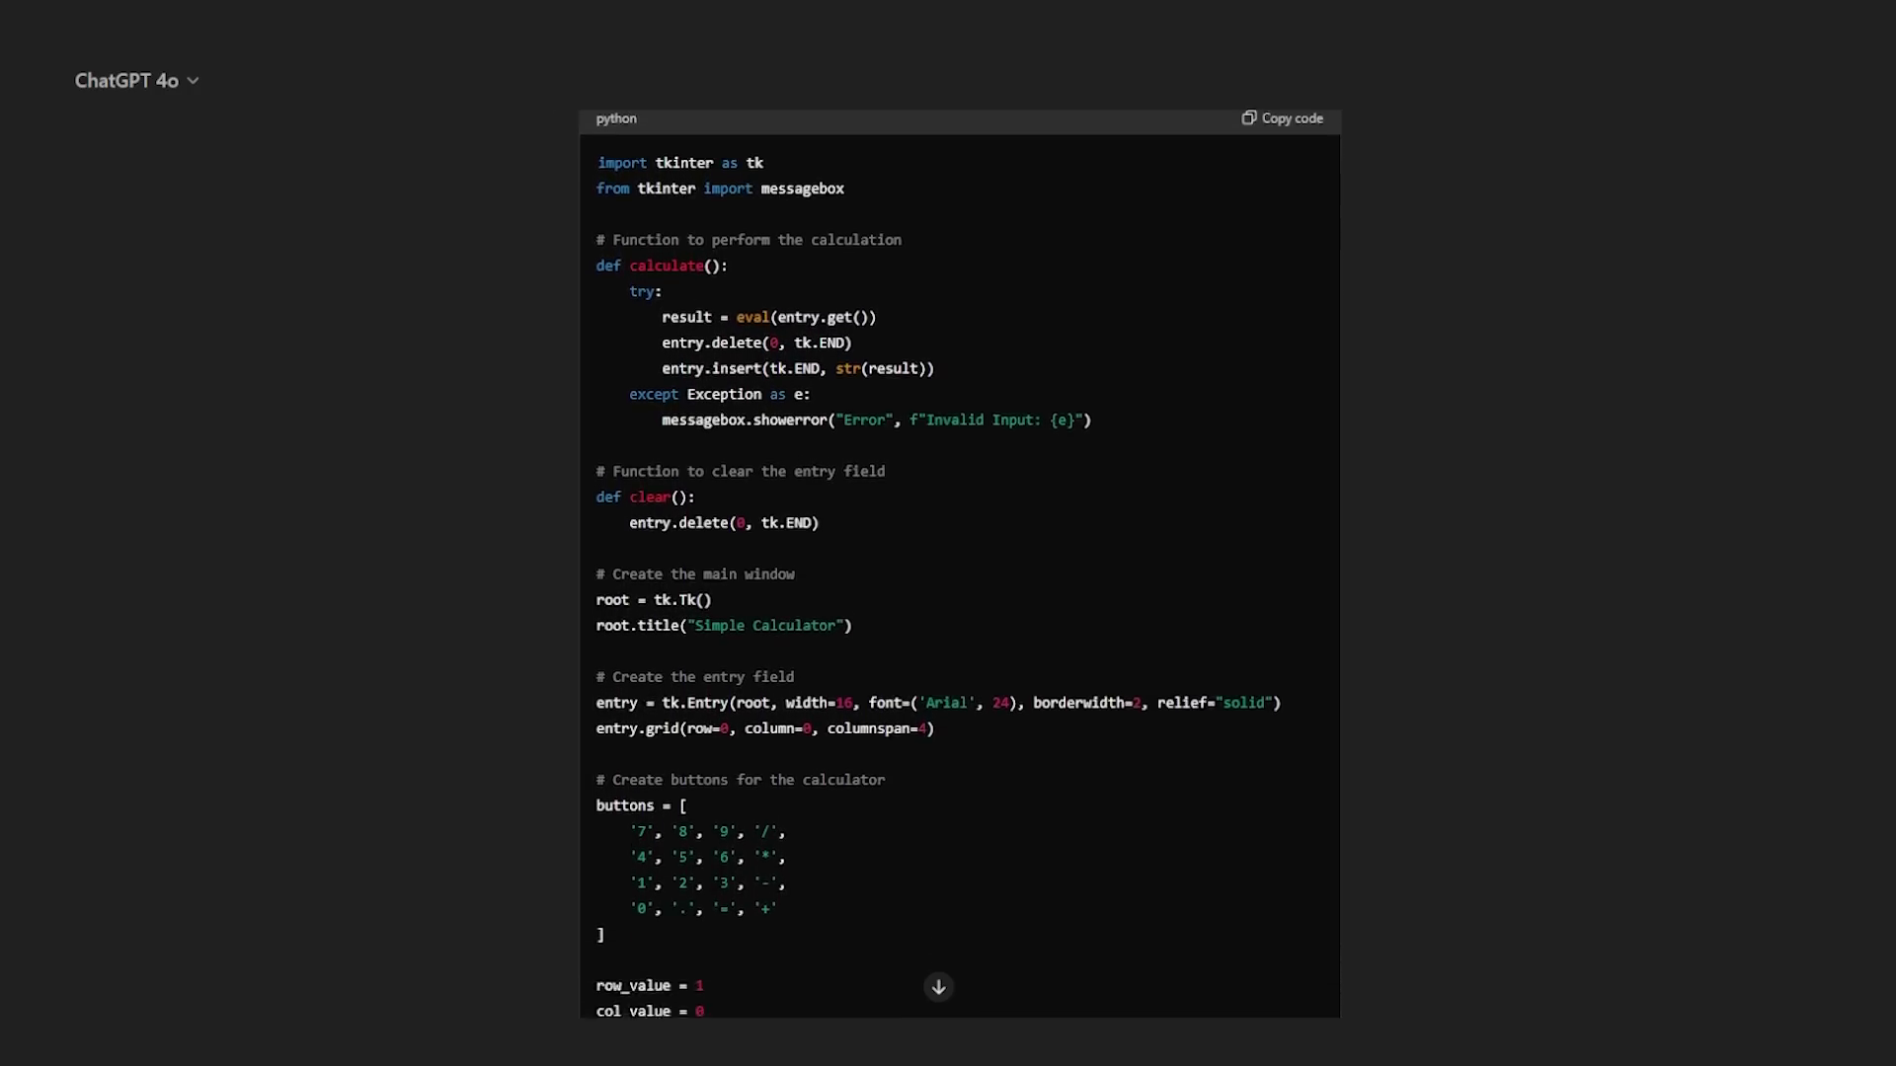
{"action": "scroll", "coordinate": [960, 562], "scroll_direction": "down", "scroll_amount": 3}
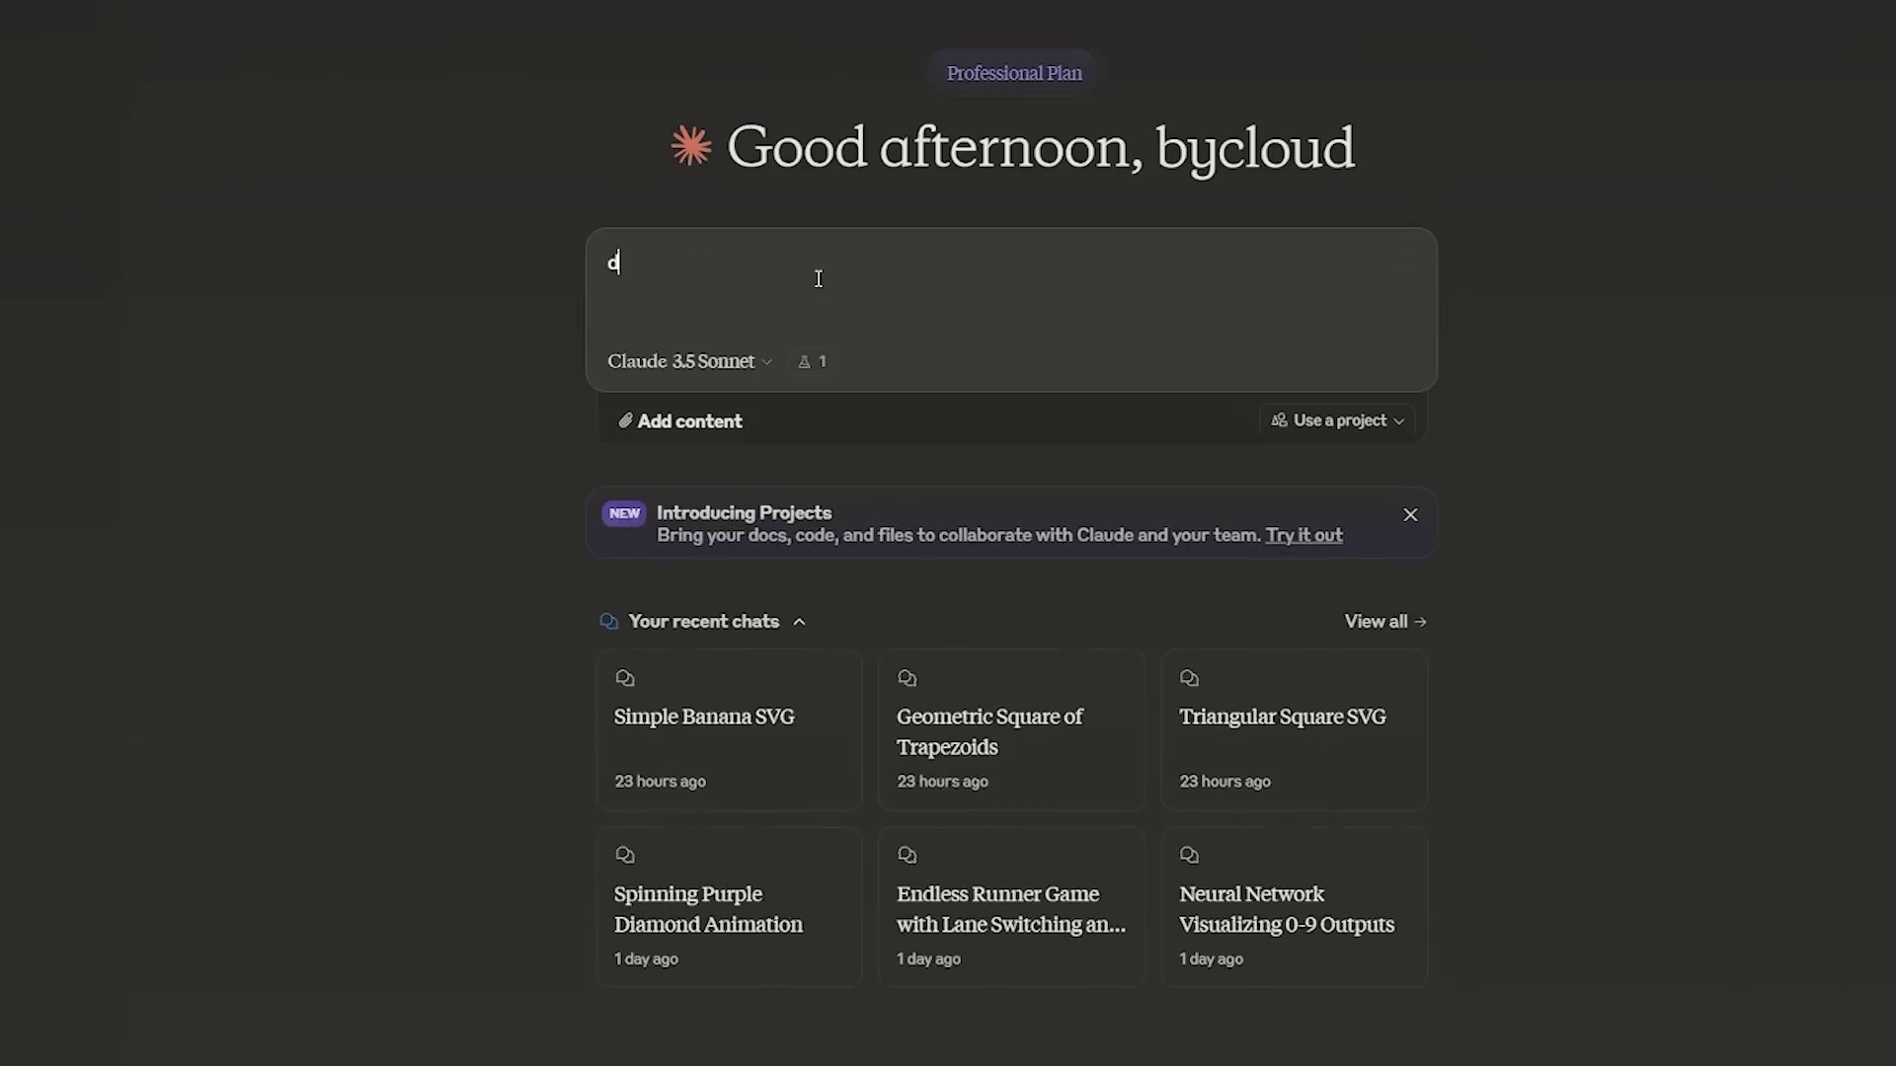
Send the drawing request 'raw me' in the new chat
{"action": "type", "text": "raw me a banana"}
{"action": "key", "text": "Return"}
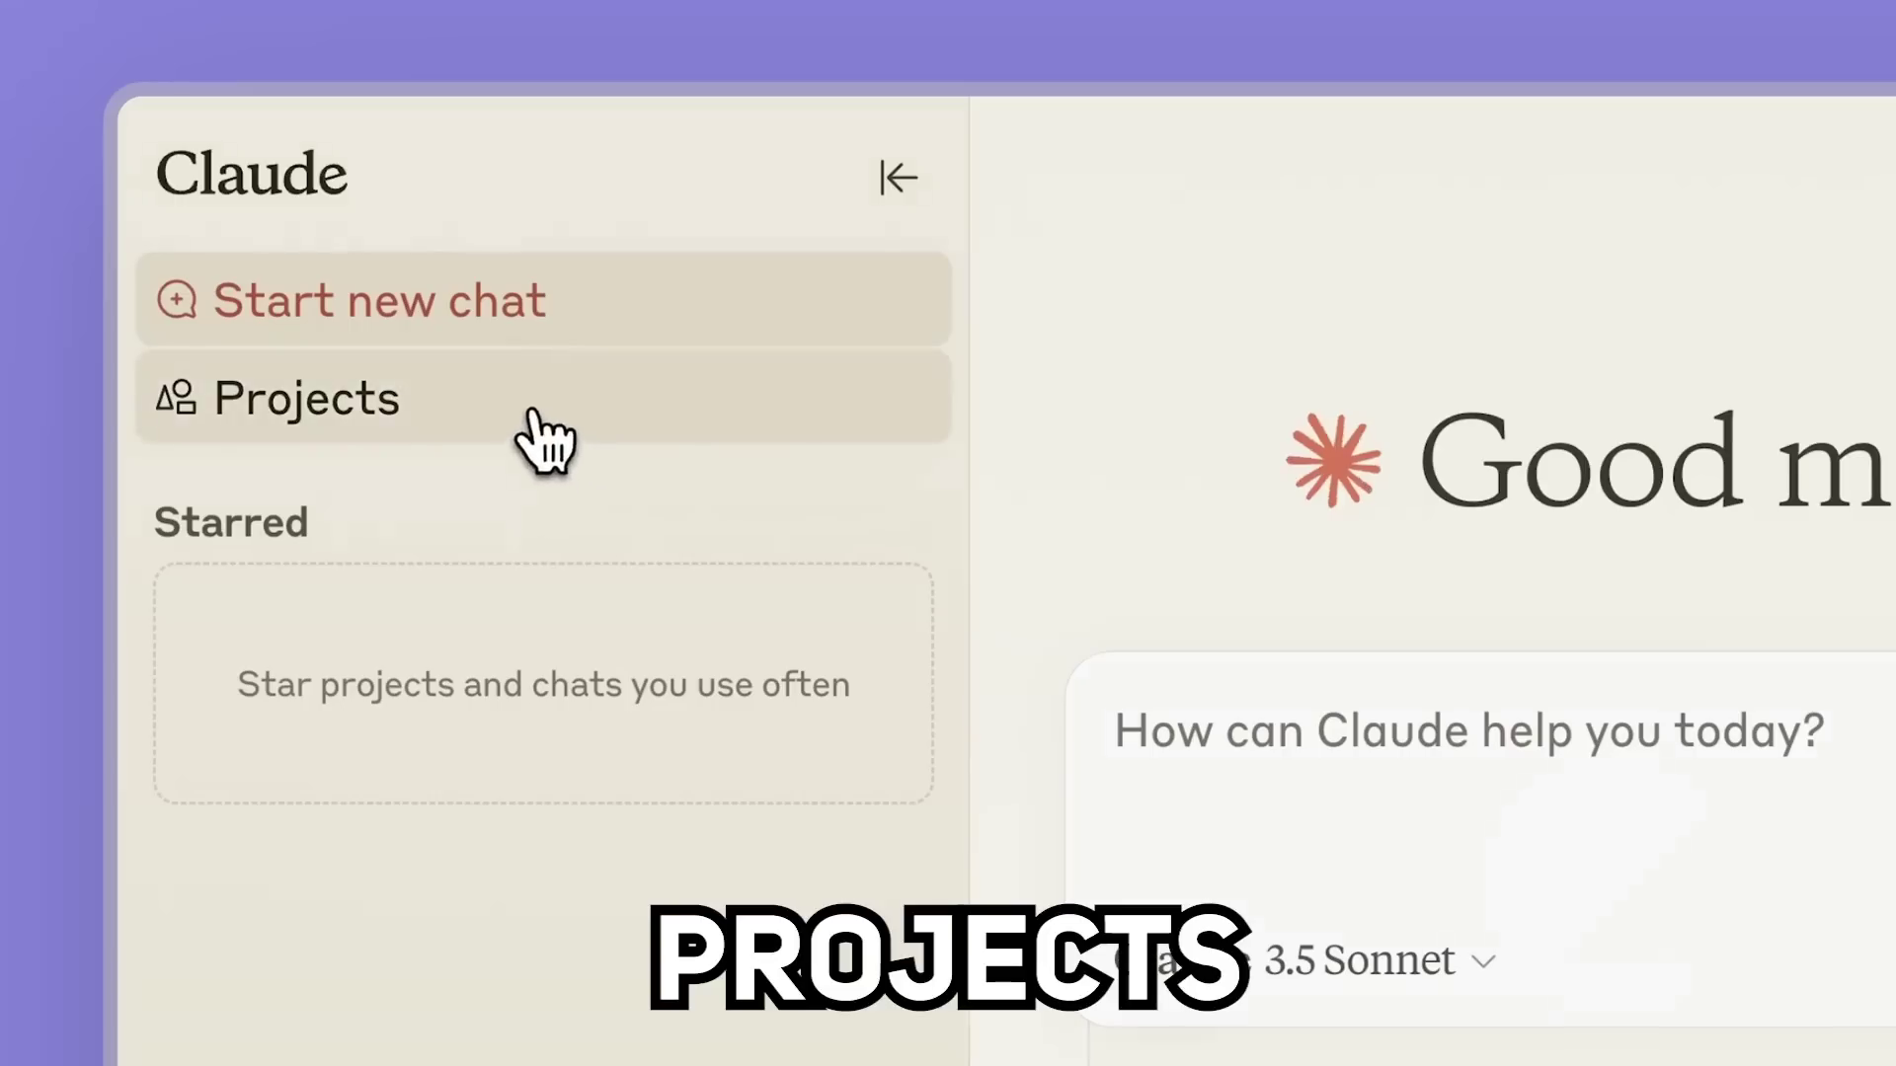
Create a new project, start its description with 'I want to m', and add files to project knowledge
{"action": "left_click", "coordinate": [533, 414]}
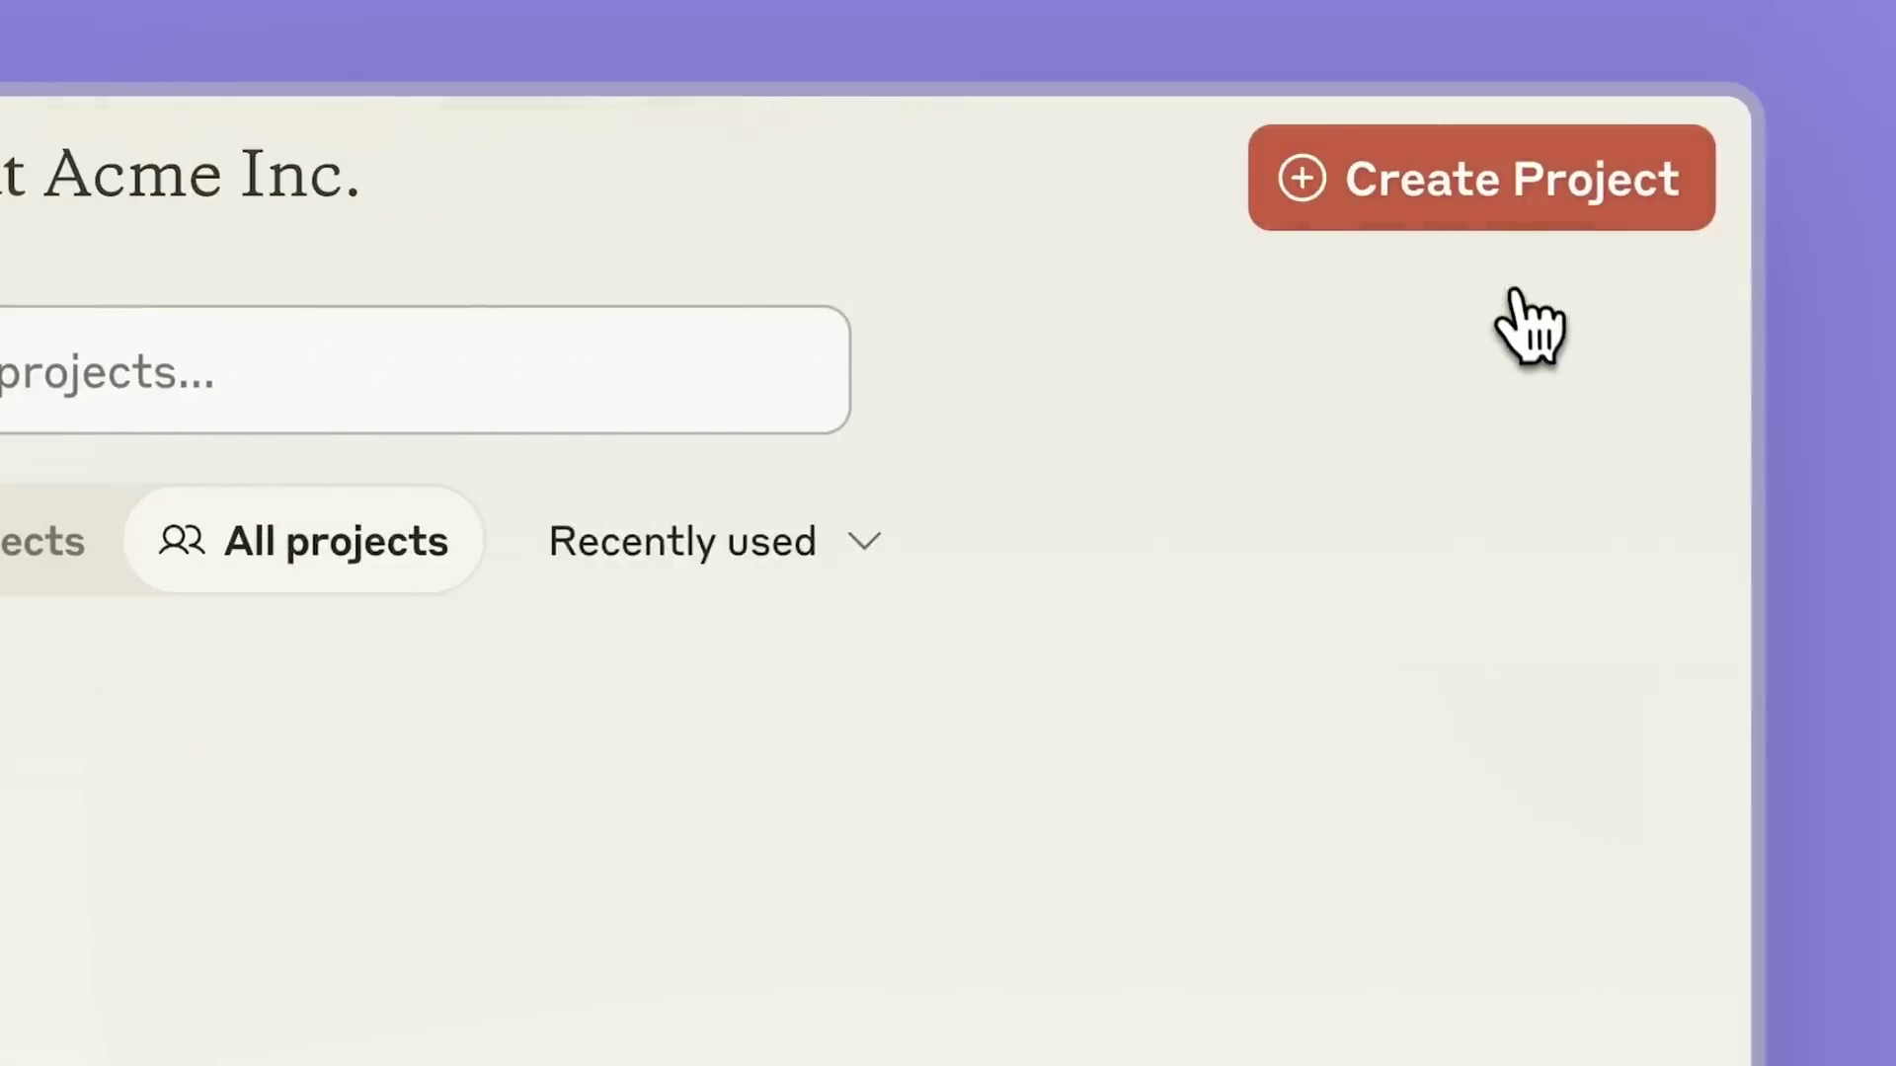
{"action": "left_click", "coordinate": [1508, 242]}
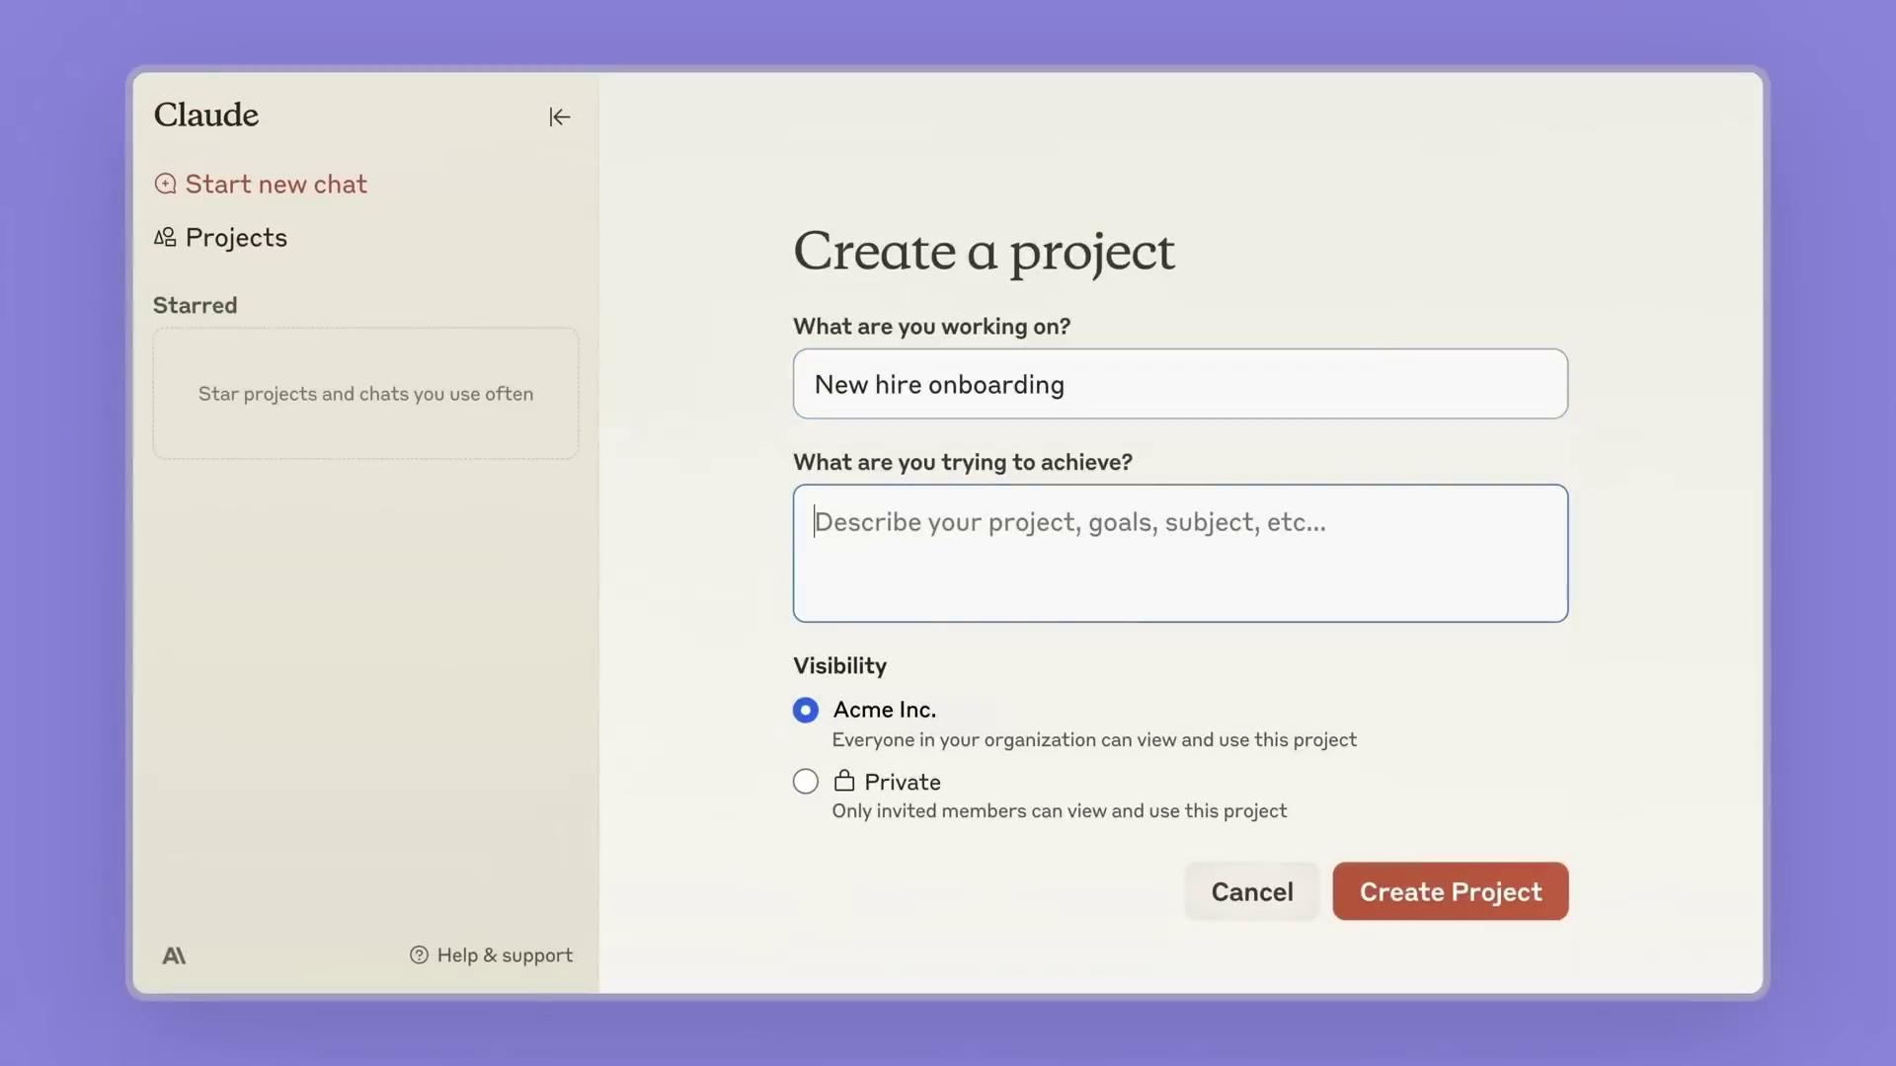
{"action": "type", "text": "I want to m"}
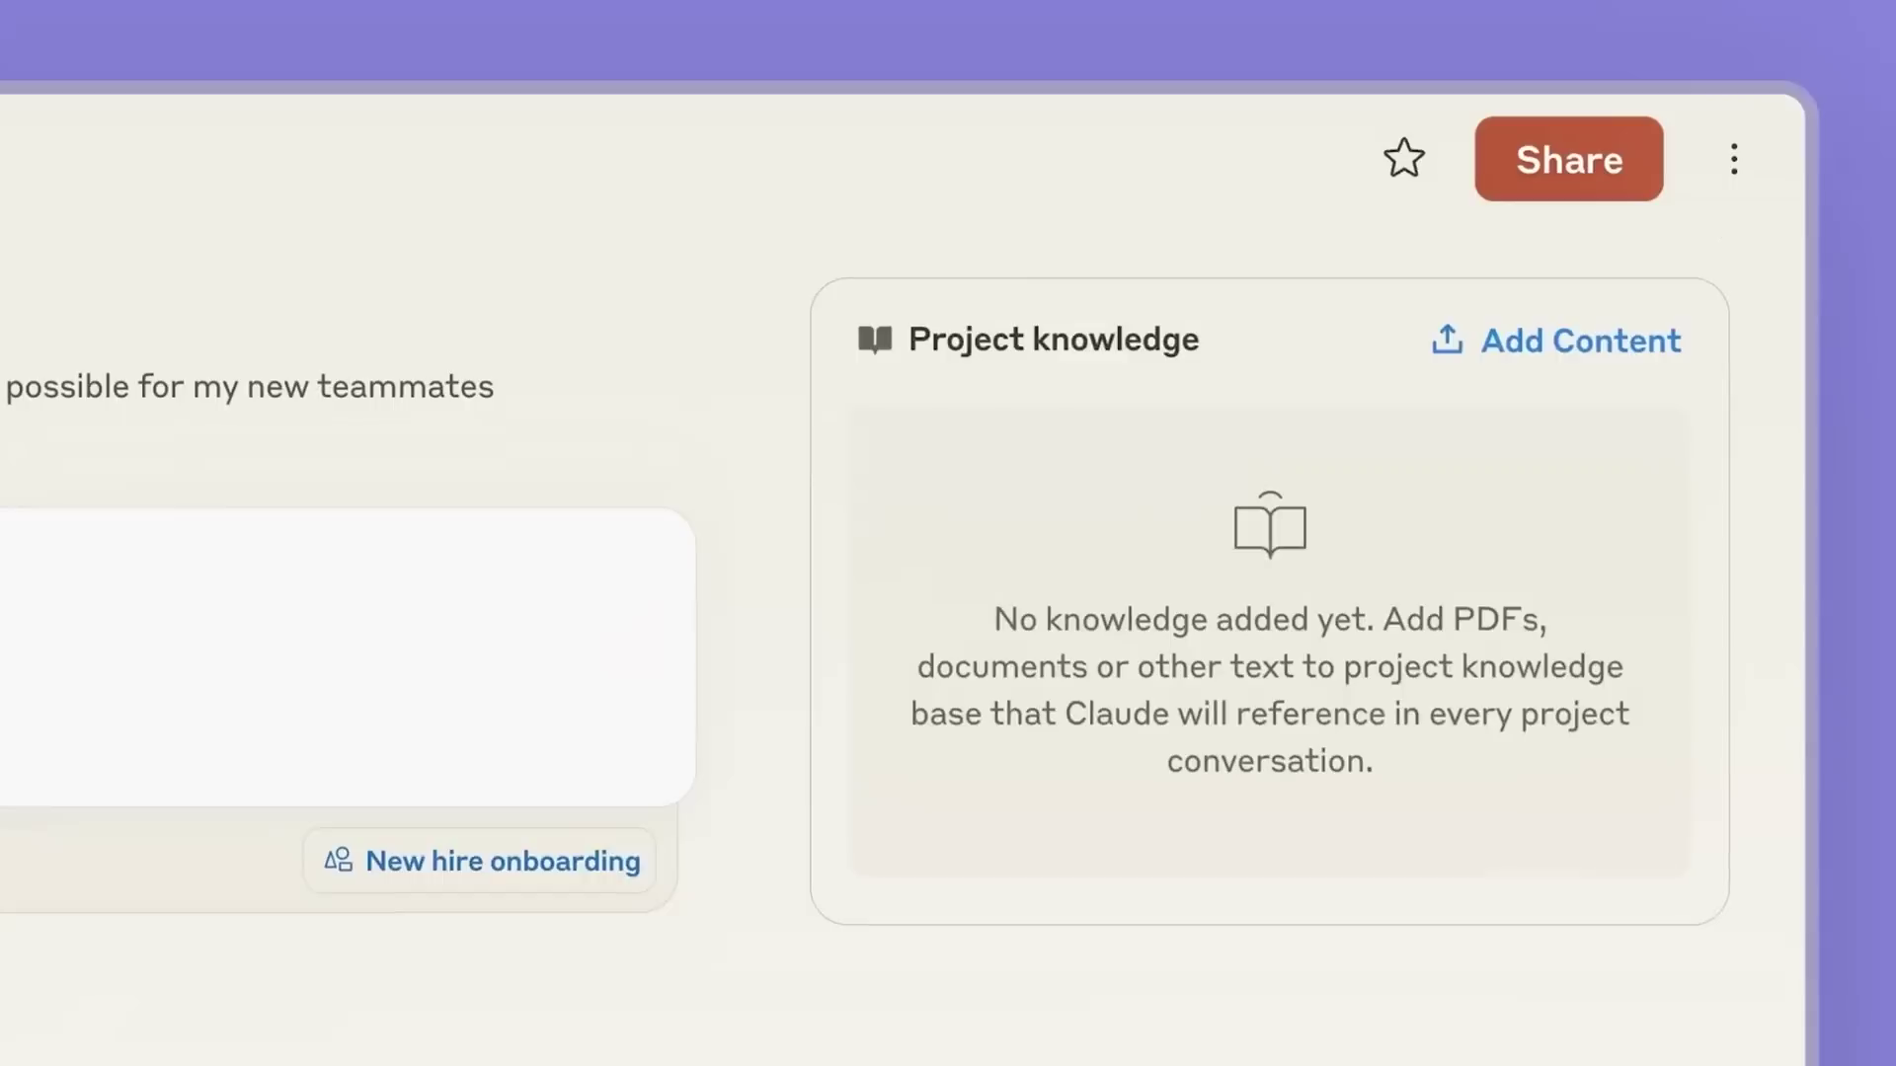
{"action": "left_click_drag", "start_coordinate": [1857, 988], "coordinate": [1168, 828]}
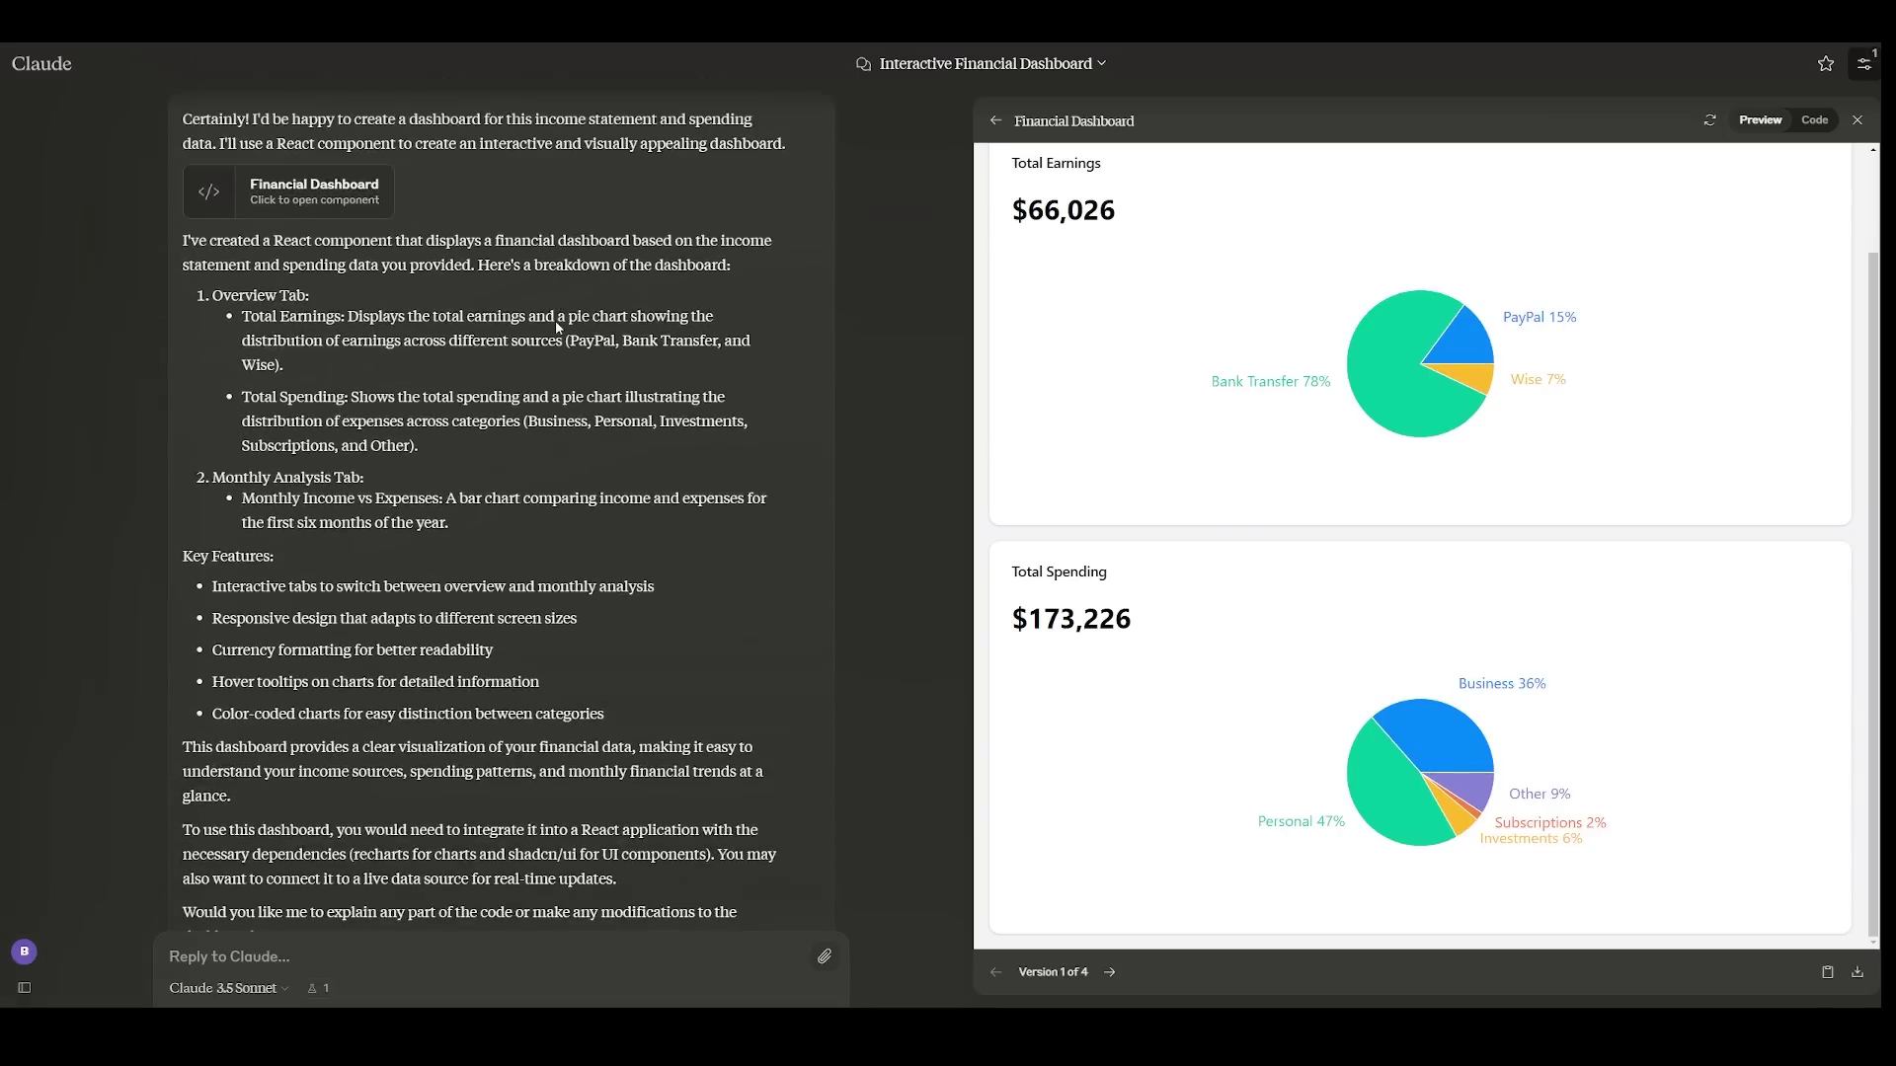
Highlight the currency conversion message in the Financial Dashboard chat, then clear the highlight
{"action": "scroll", "coordinate": [555, 320], "scroll_direction": "up", "scroll_amount": 3}
{"action": "scroll", "coordinate": [691, 279], "scroll_direction": "down", "scroll_amount": 8}
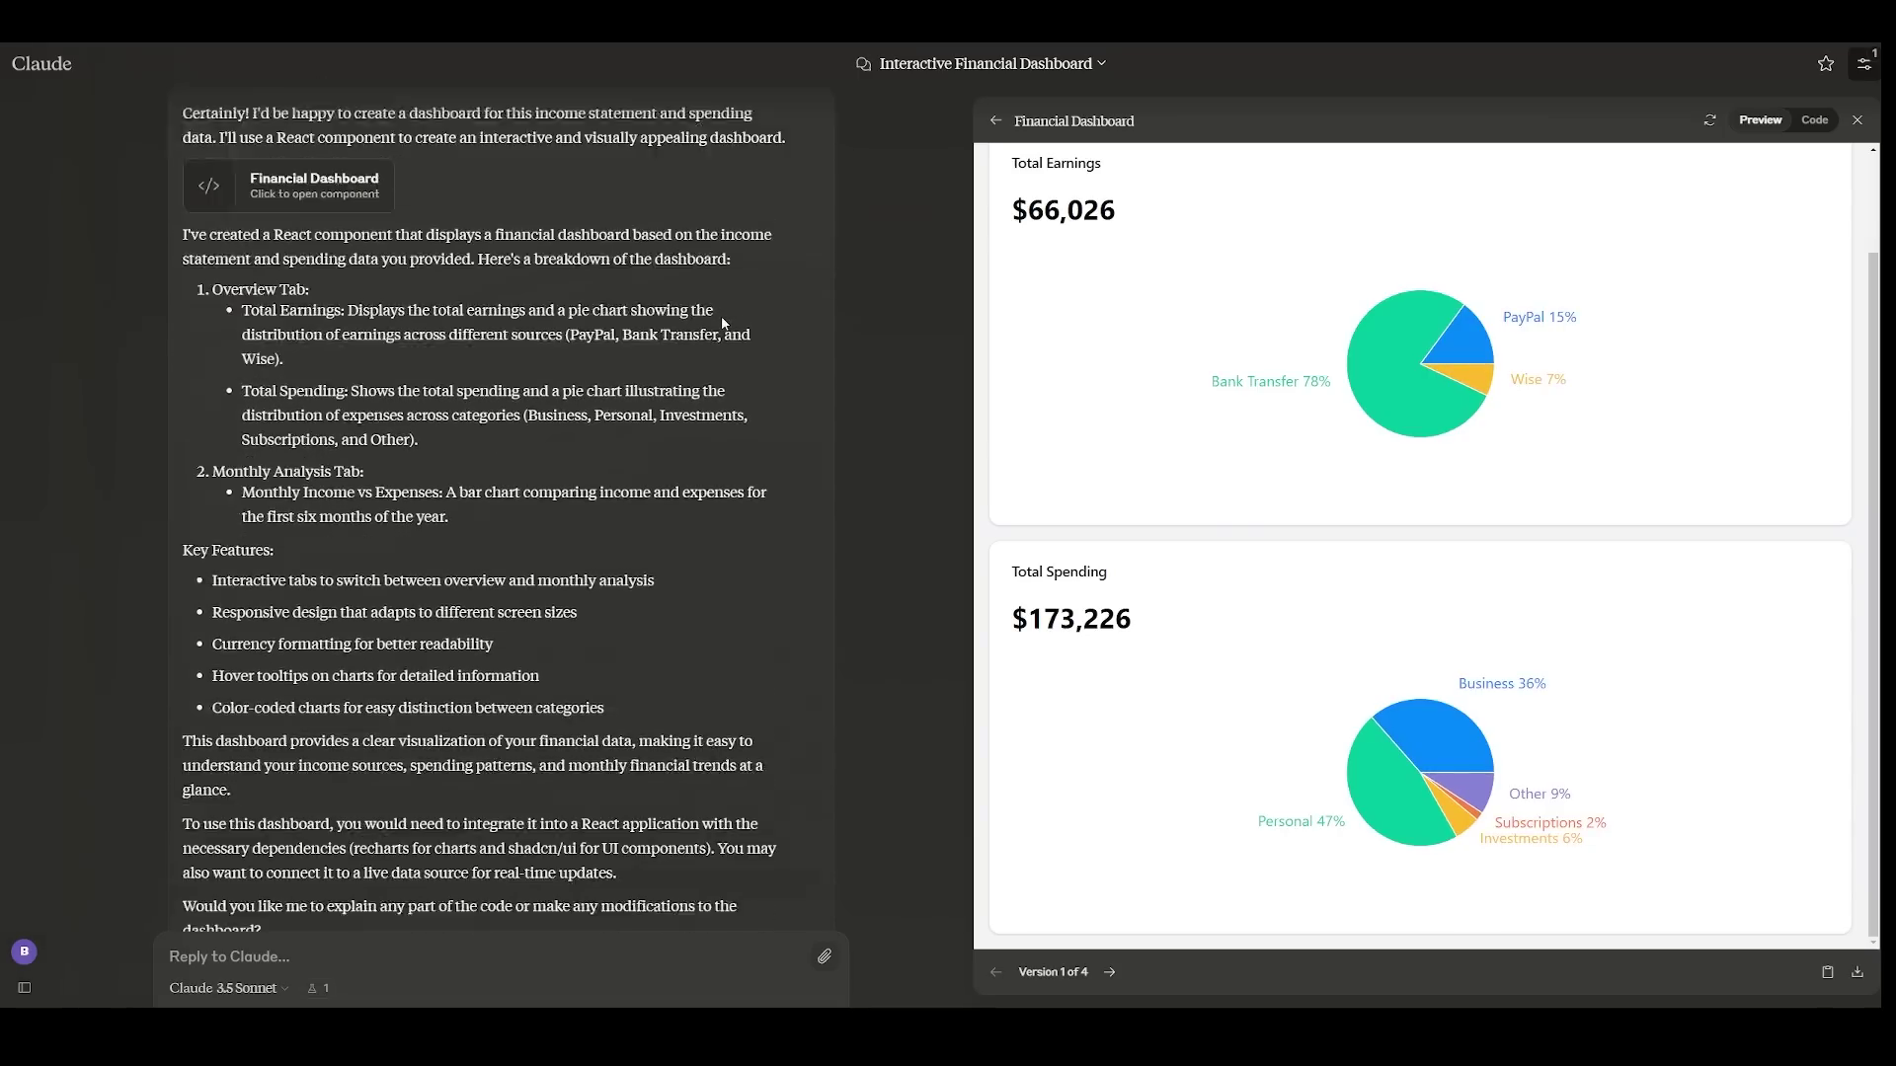
{"action": "left_click_drag", "start_coordinate": [275, 409], "coordinate": [412, 477]}
{"action": "left_click", "coordinate": [412, 477]}
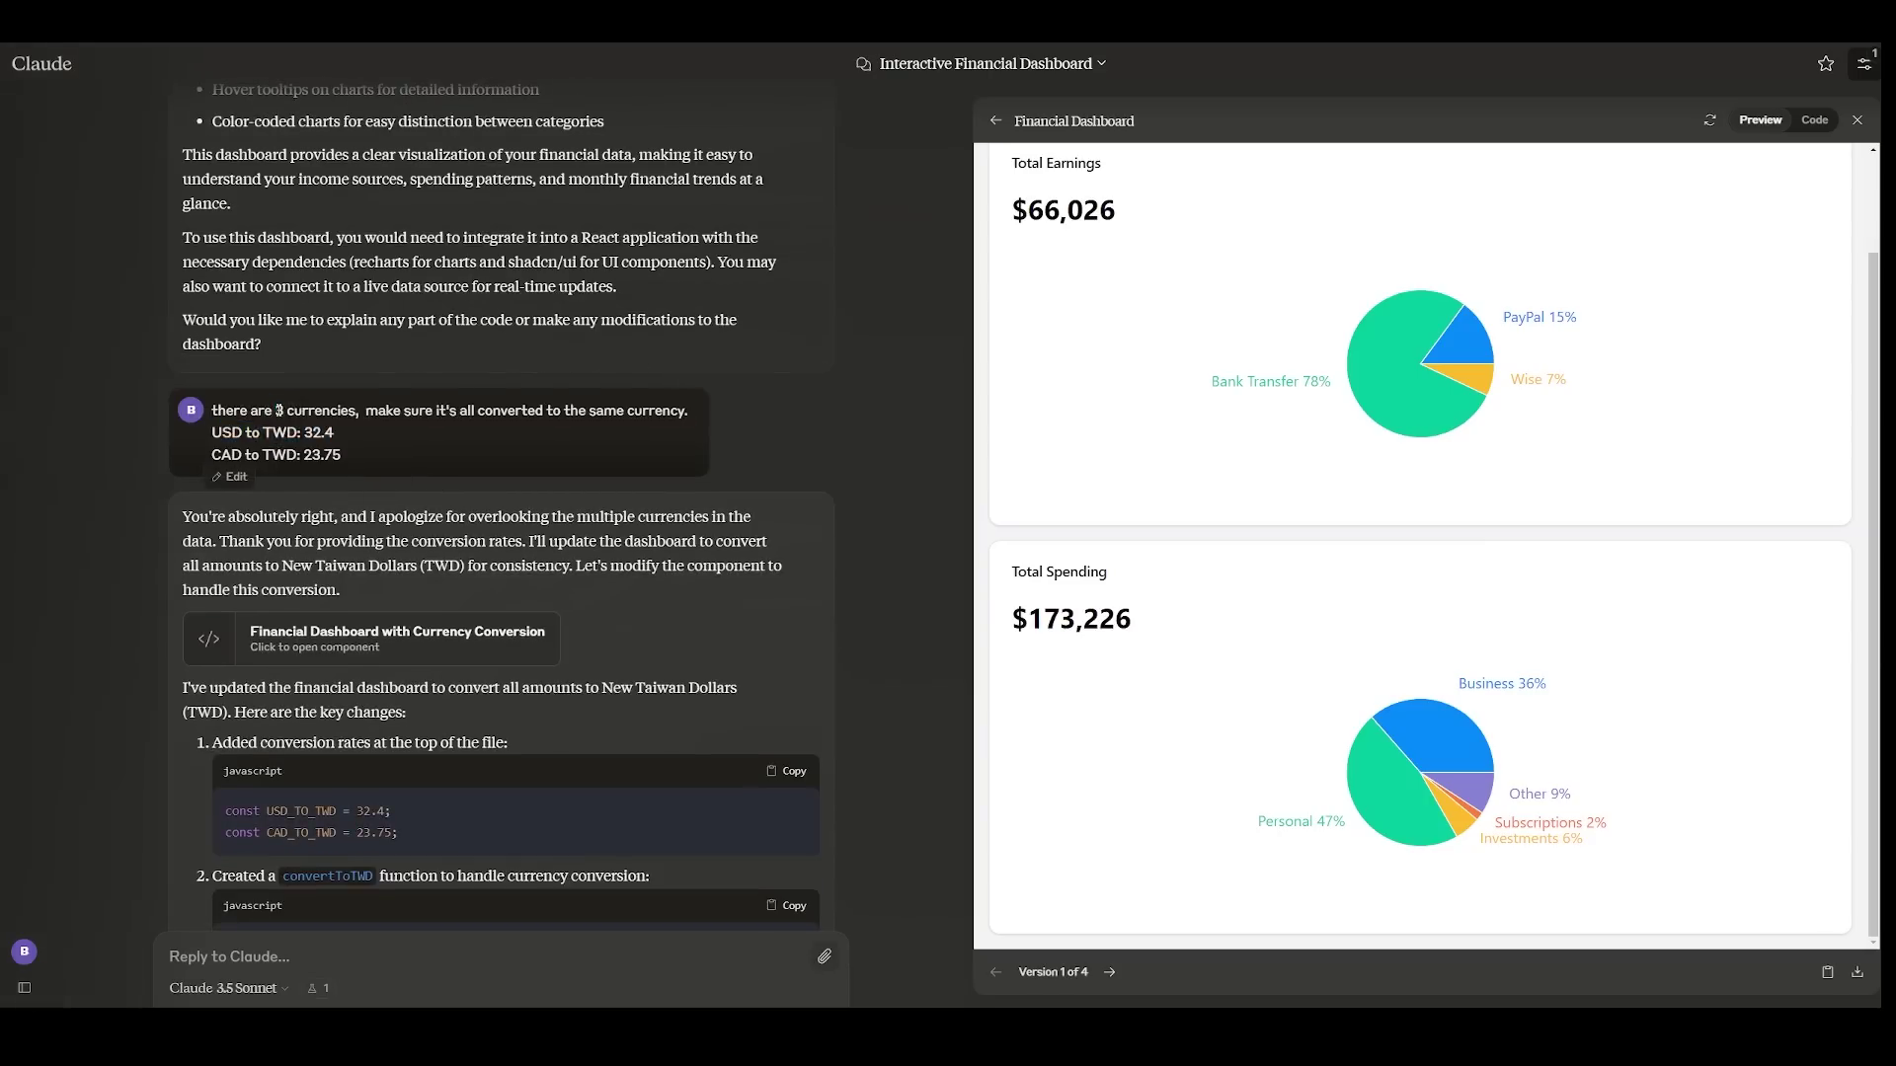
{"action": "left_click_drag", "start_coordinate": [275, 410], "coordinate": [482, 447]}
{"action": "left_click", "coordinate": [482, 447]}
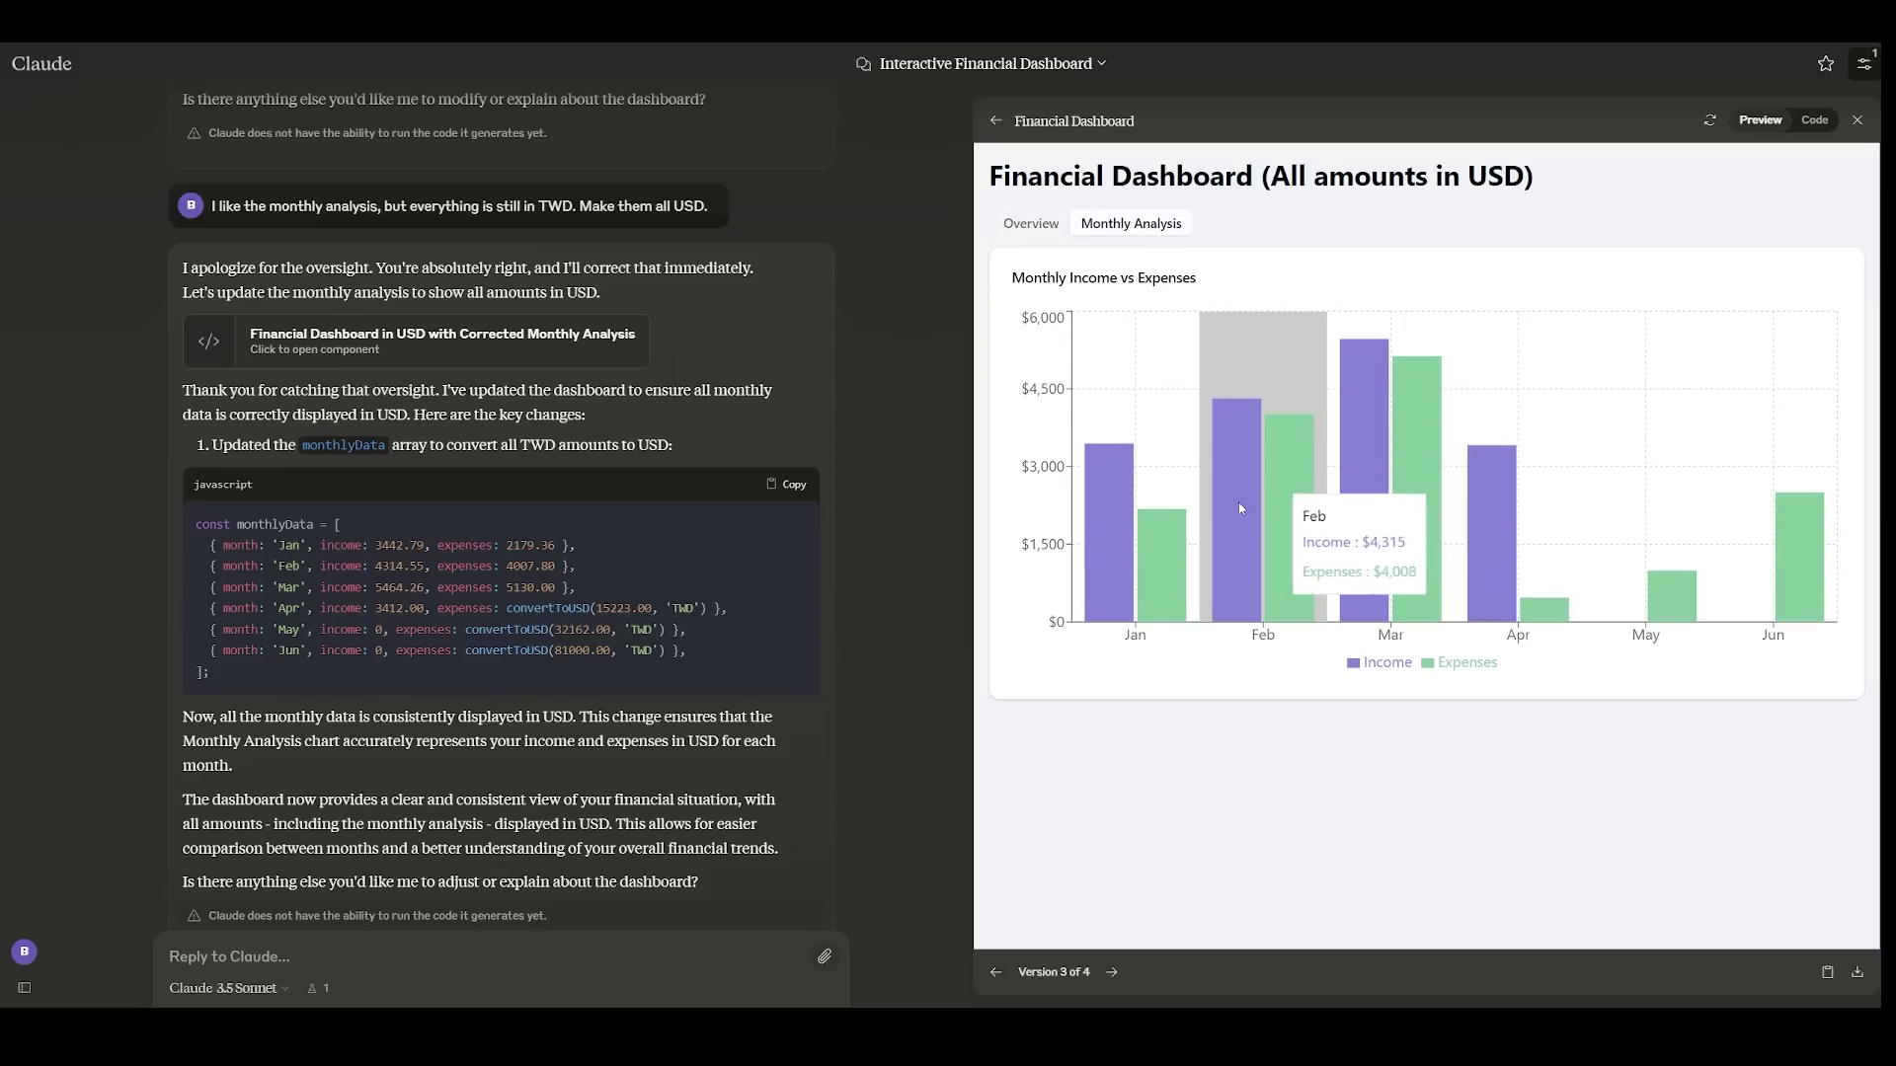
Highlight the $14,954 total spending figure on the dashboard, then clear the highlight
{"action": "mouse_move", "coordinate": [1148, 516]}
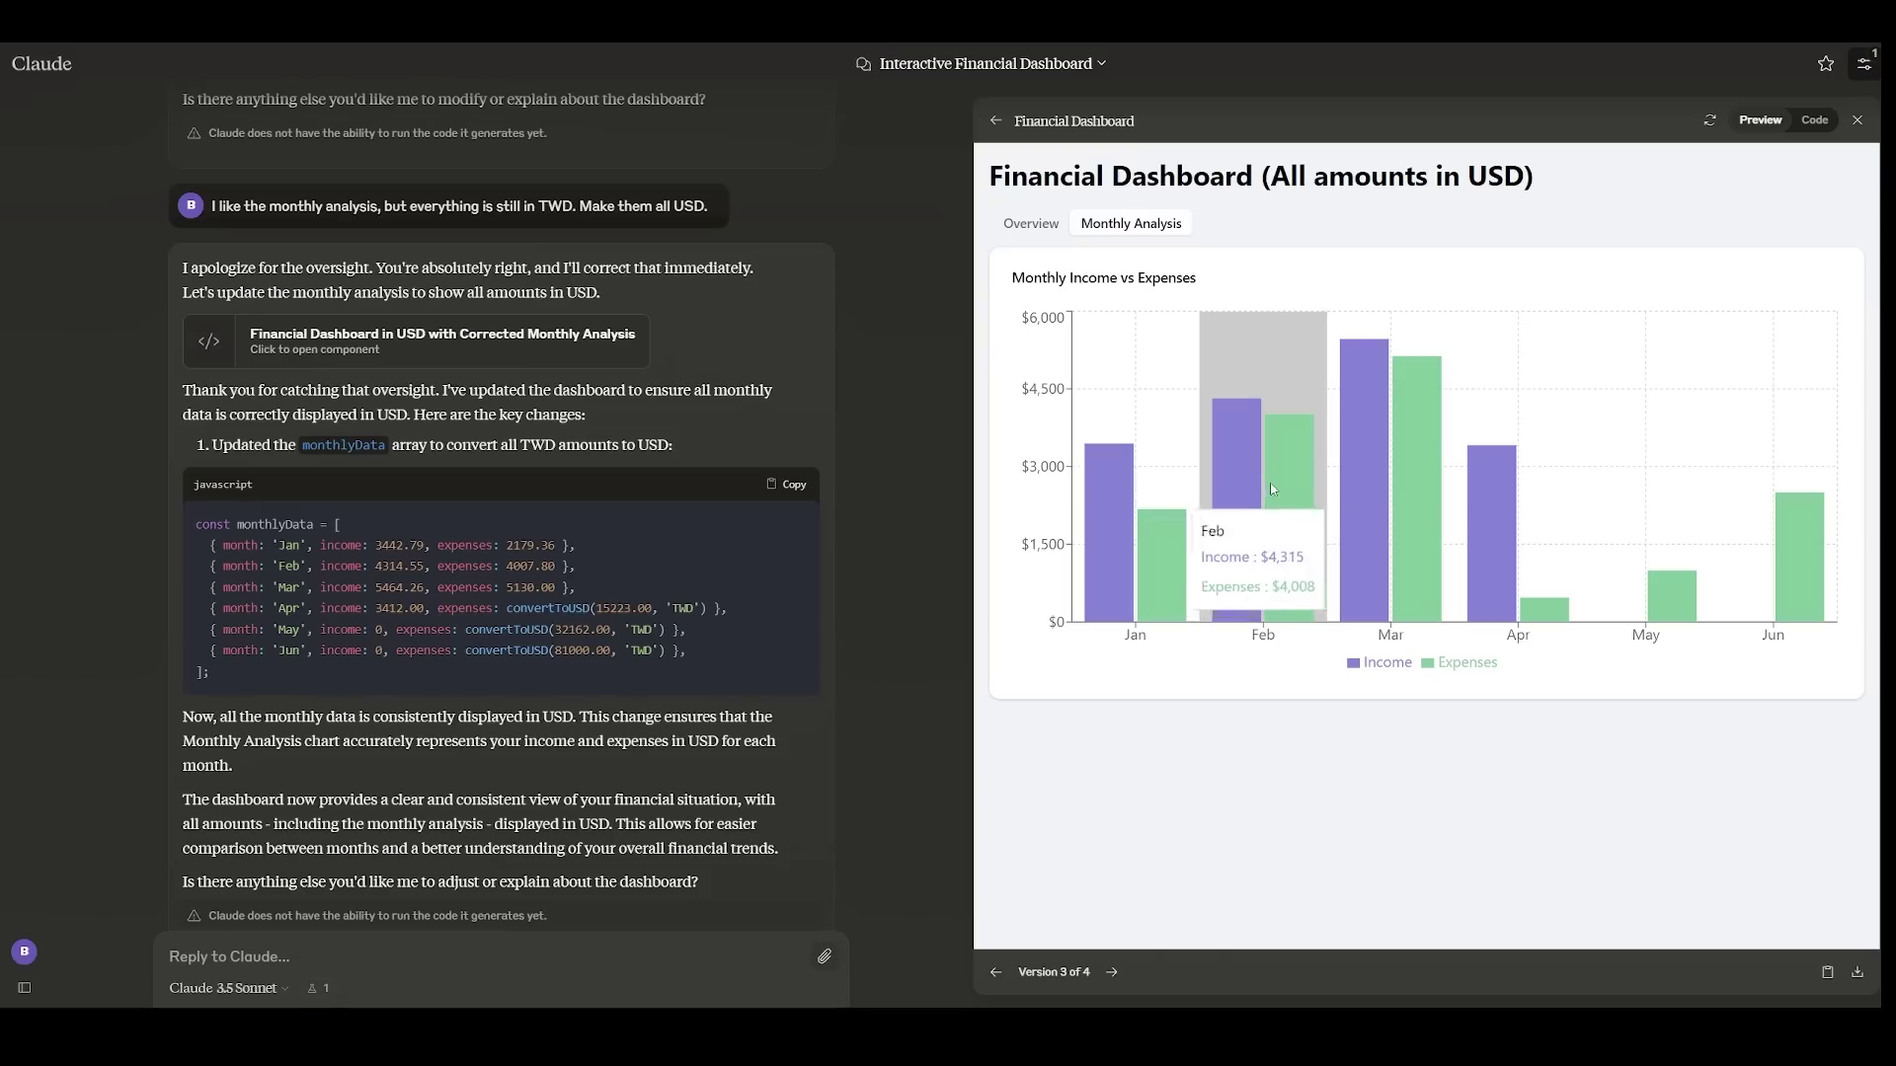
{"action": "mouse_move", "coordinate": [1318, 483]}
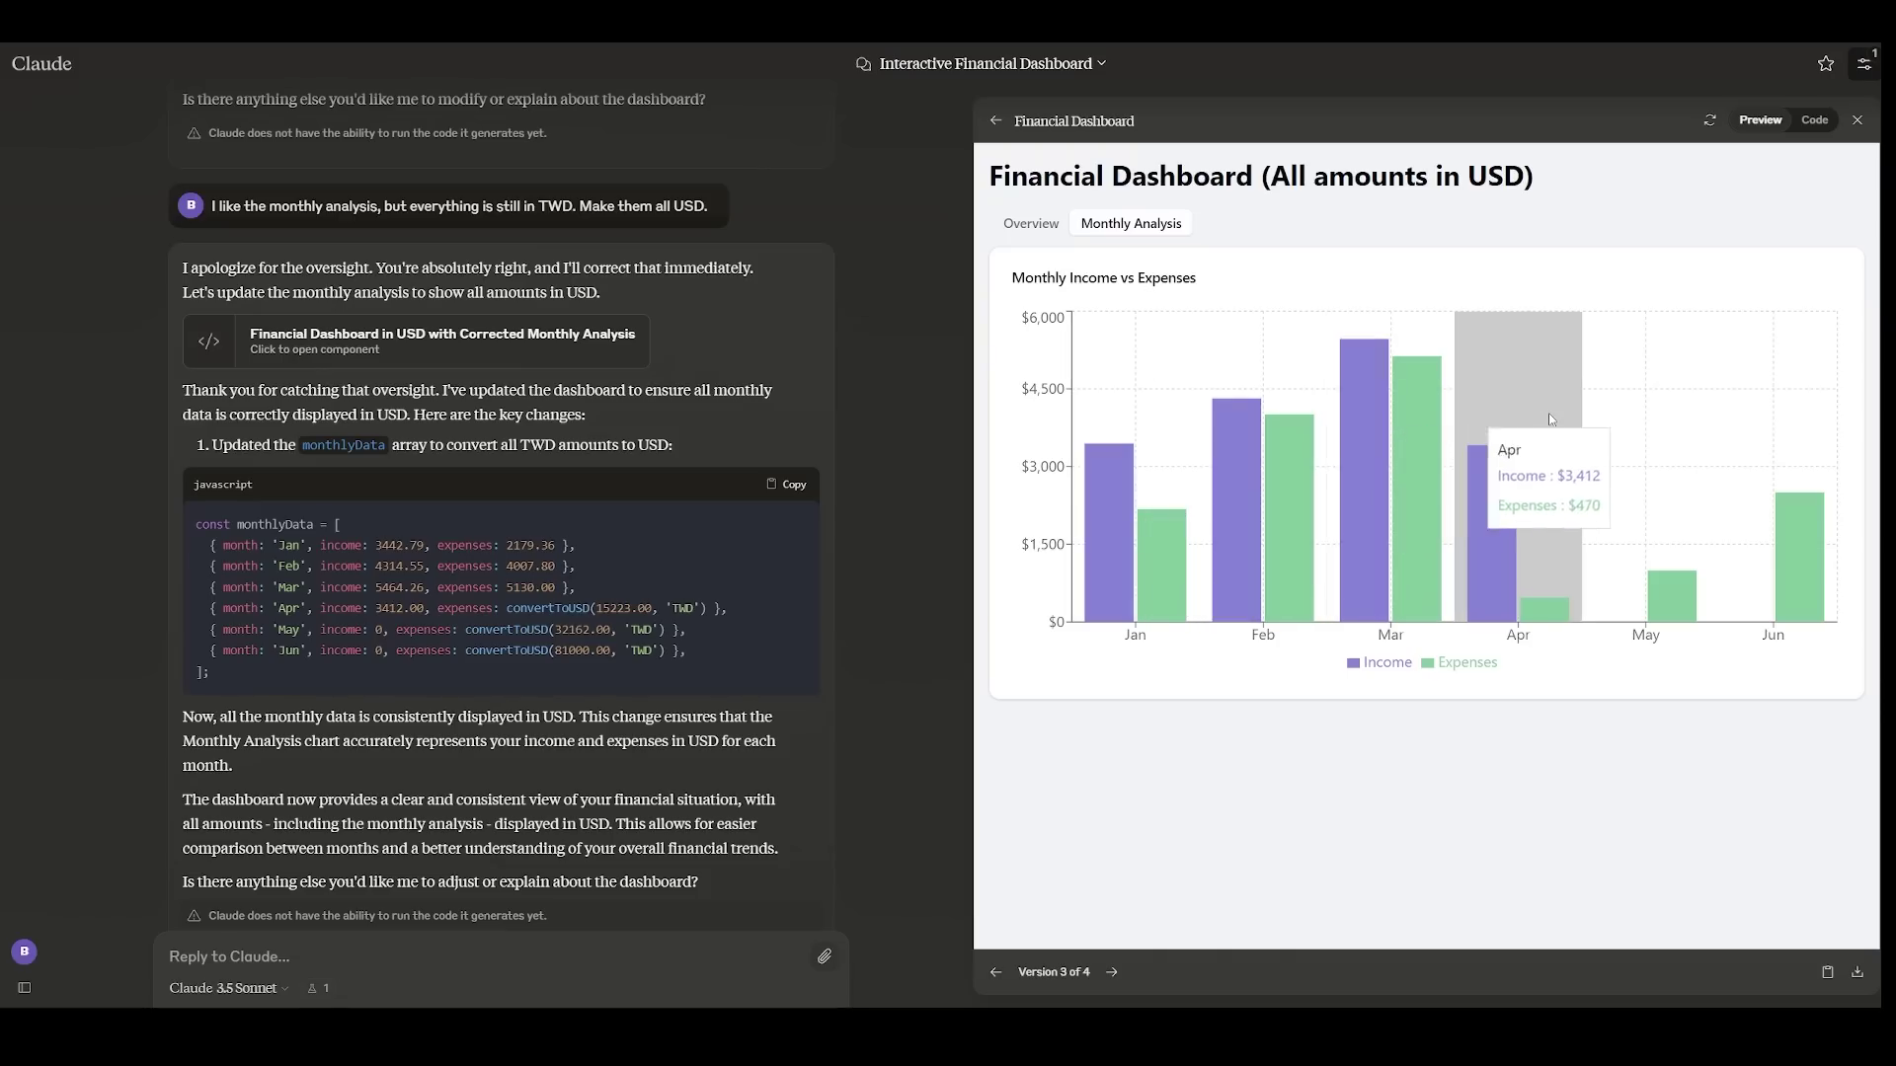
{"action": "mouse_move", "coordinate": [1706, 385]}
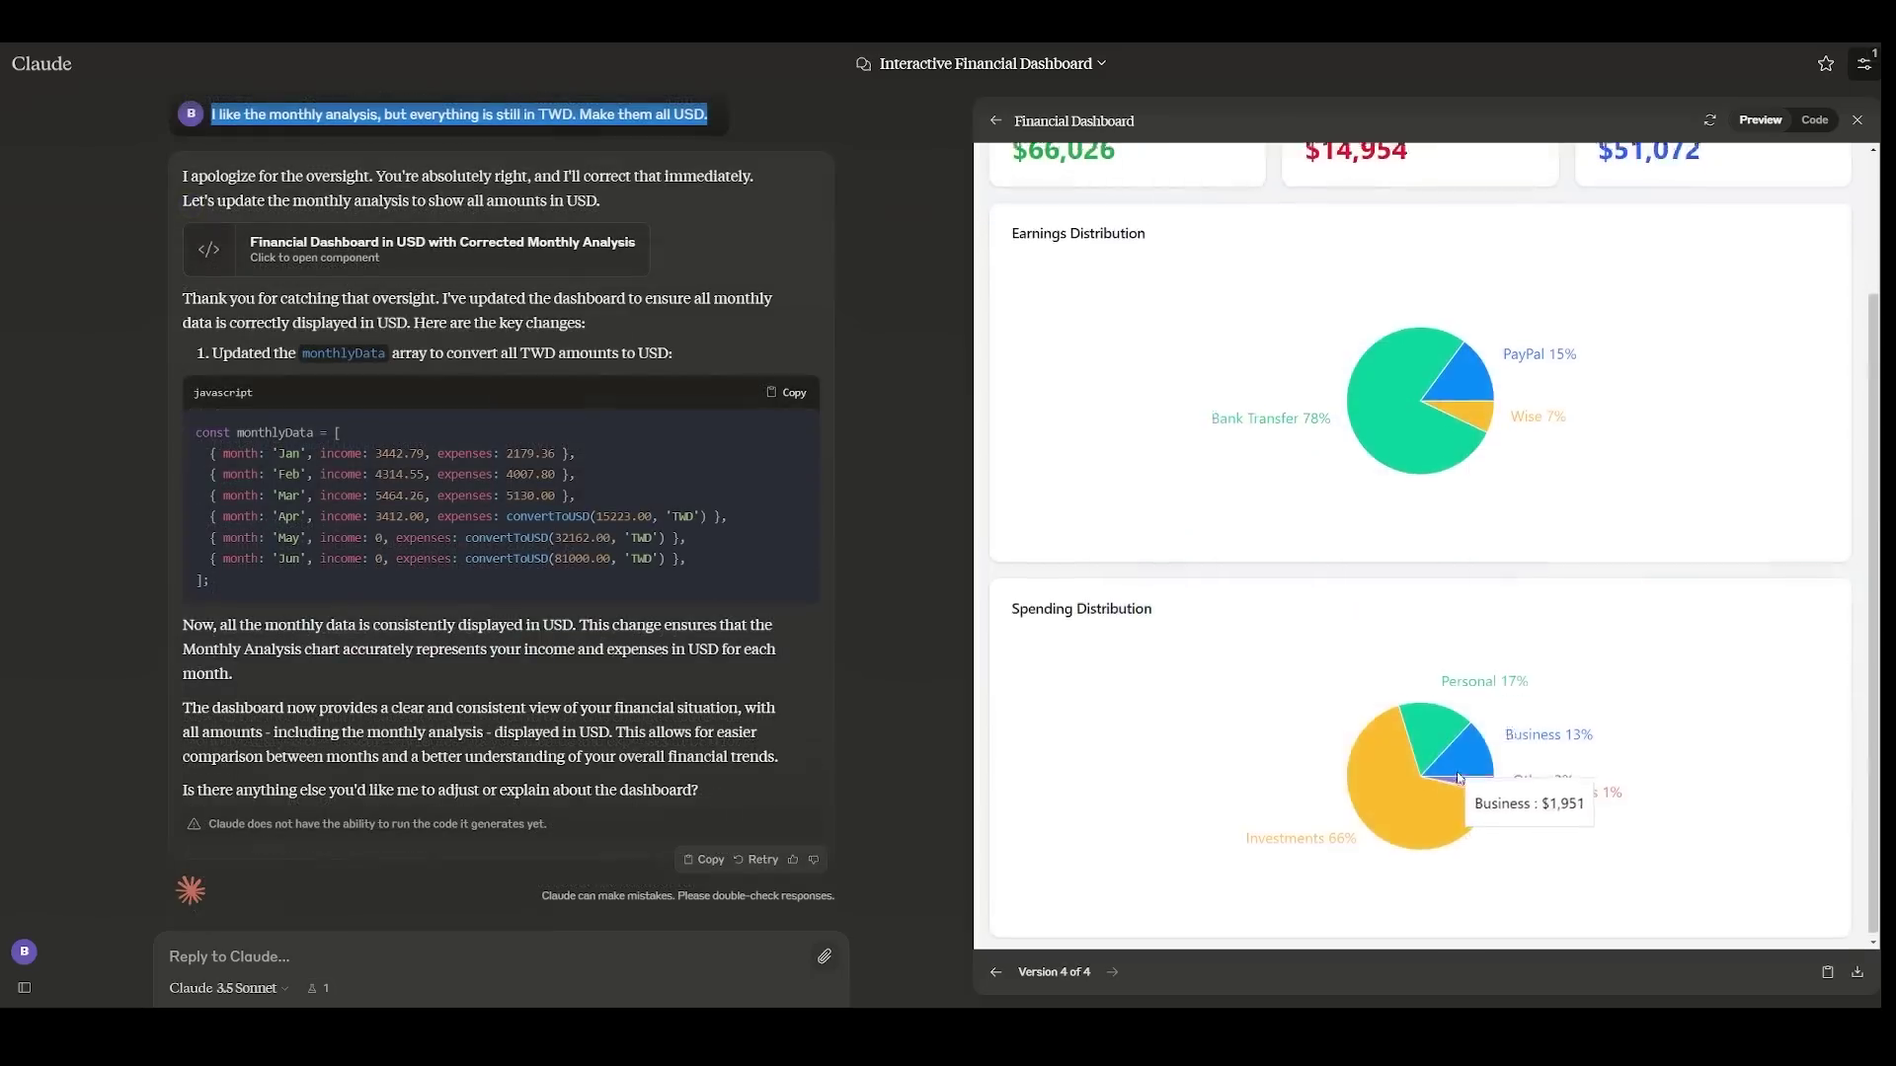
{"action": "double_click", "coordinate": [1368, 324]}
{"action": "left_click", "coordinate": [1576, 338]}
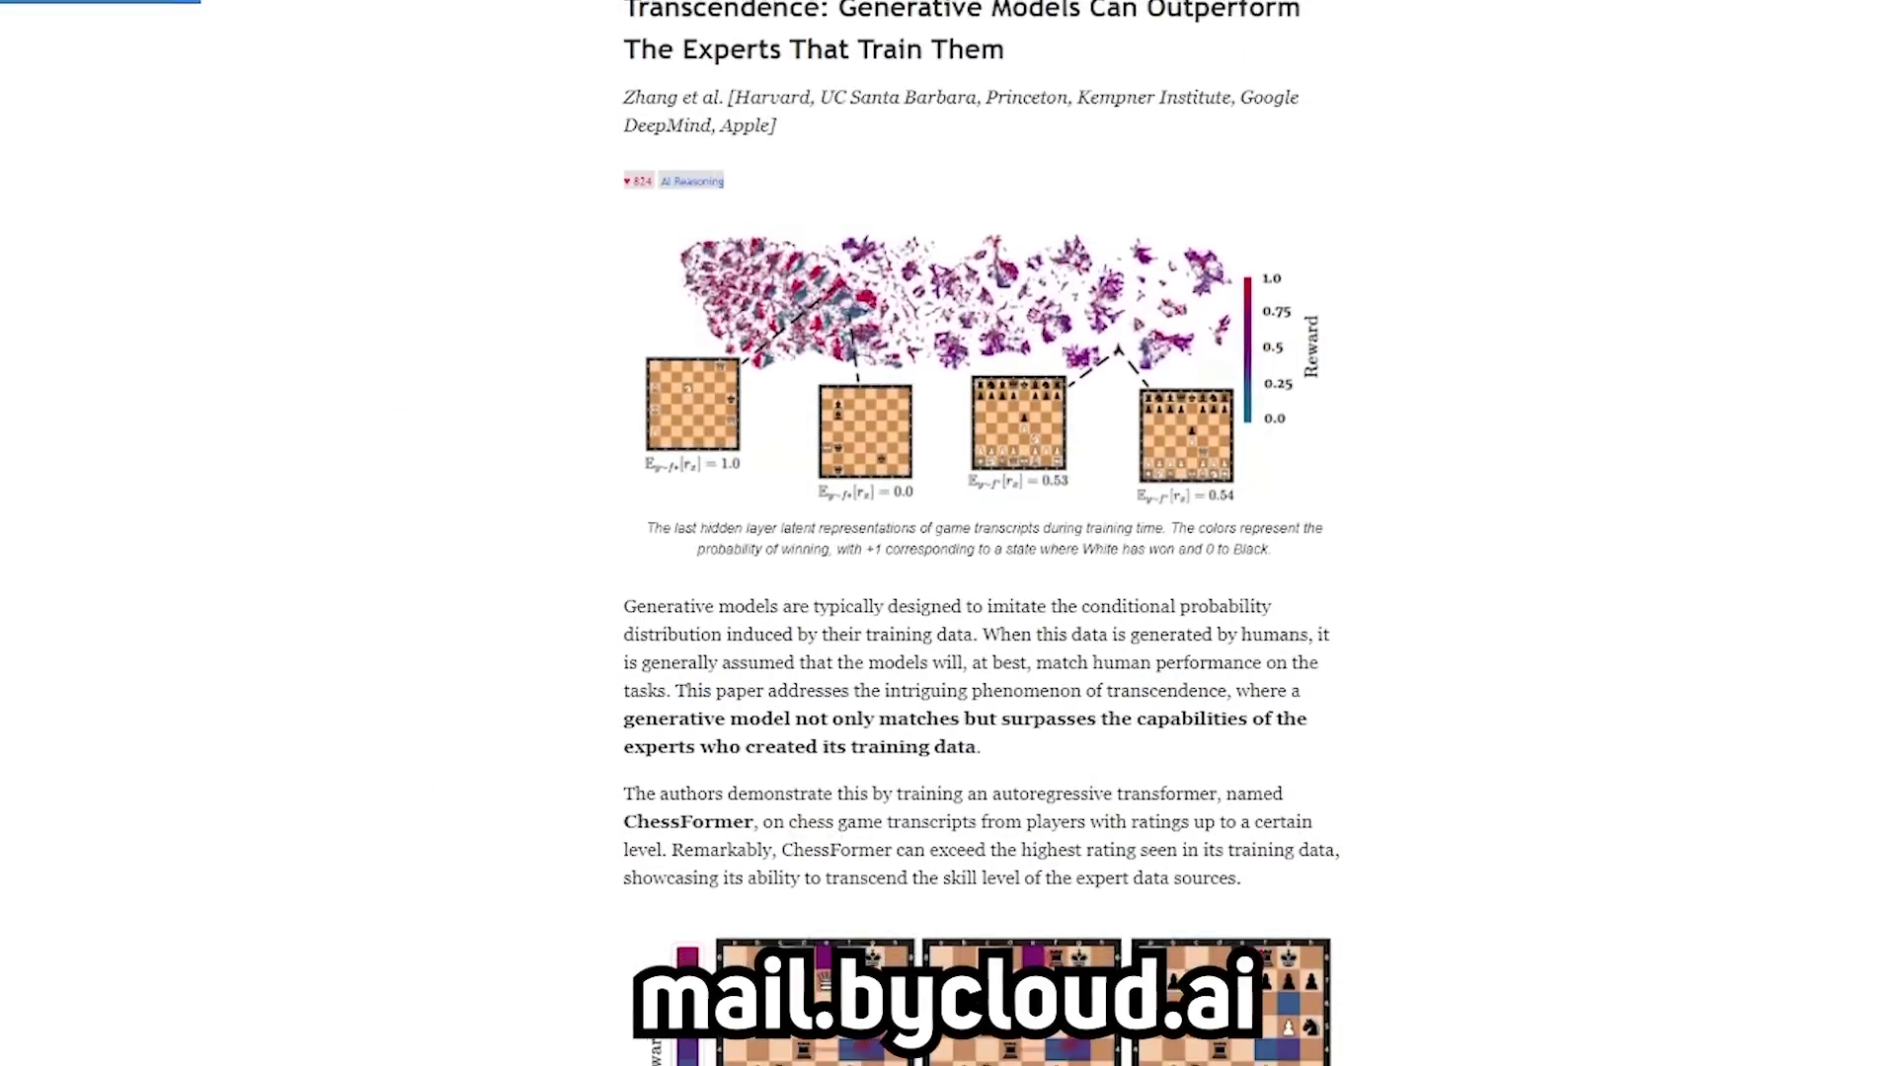
Scroll the AI Timeline #11 post past the Transcendence ChessFormer write-up to the DeepSeek-Coder-V2 section
{"action": "scroll", "coordinate": [982, 533], "scroll_direction": "down", "scroll_amount": 2}
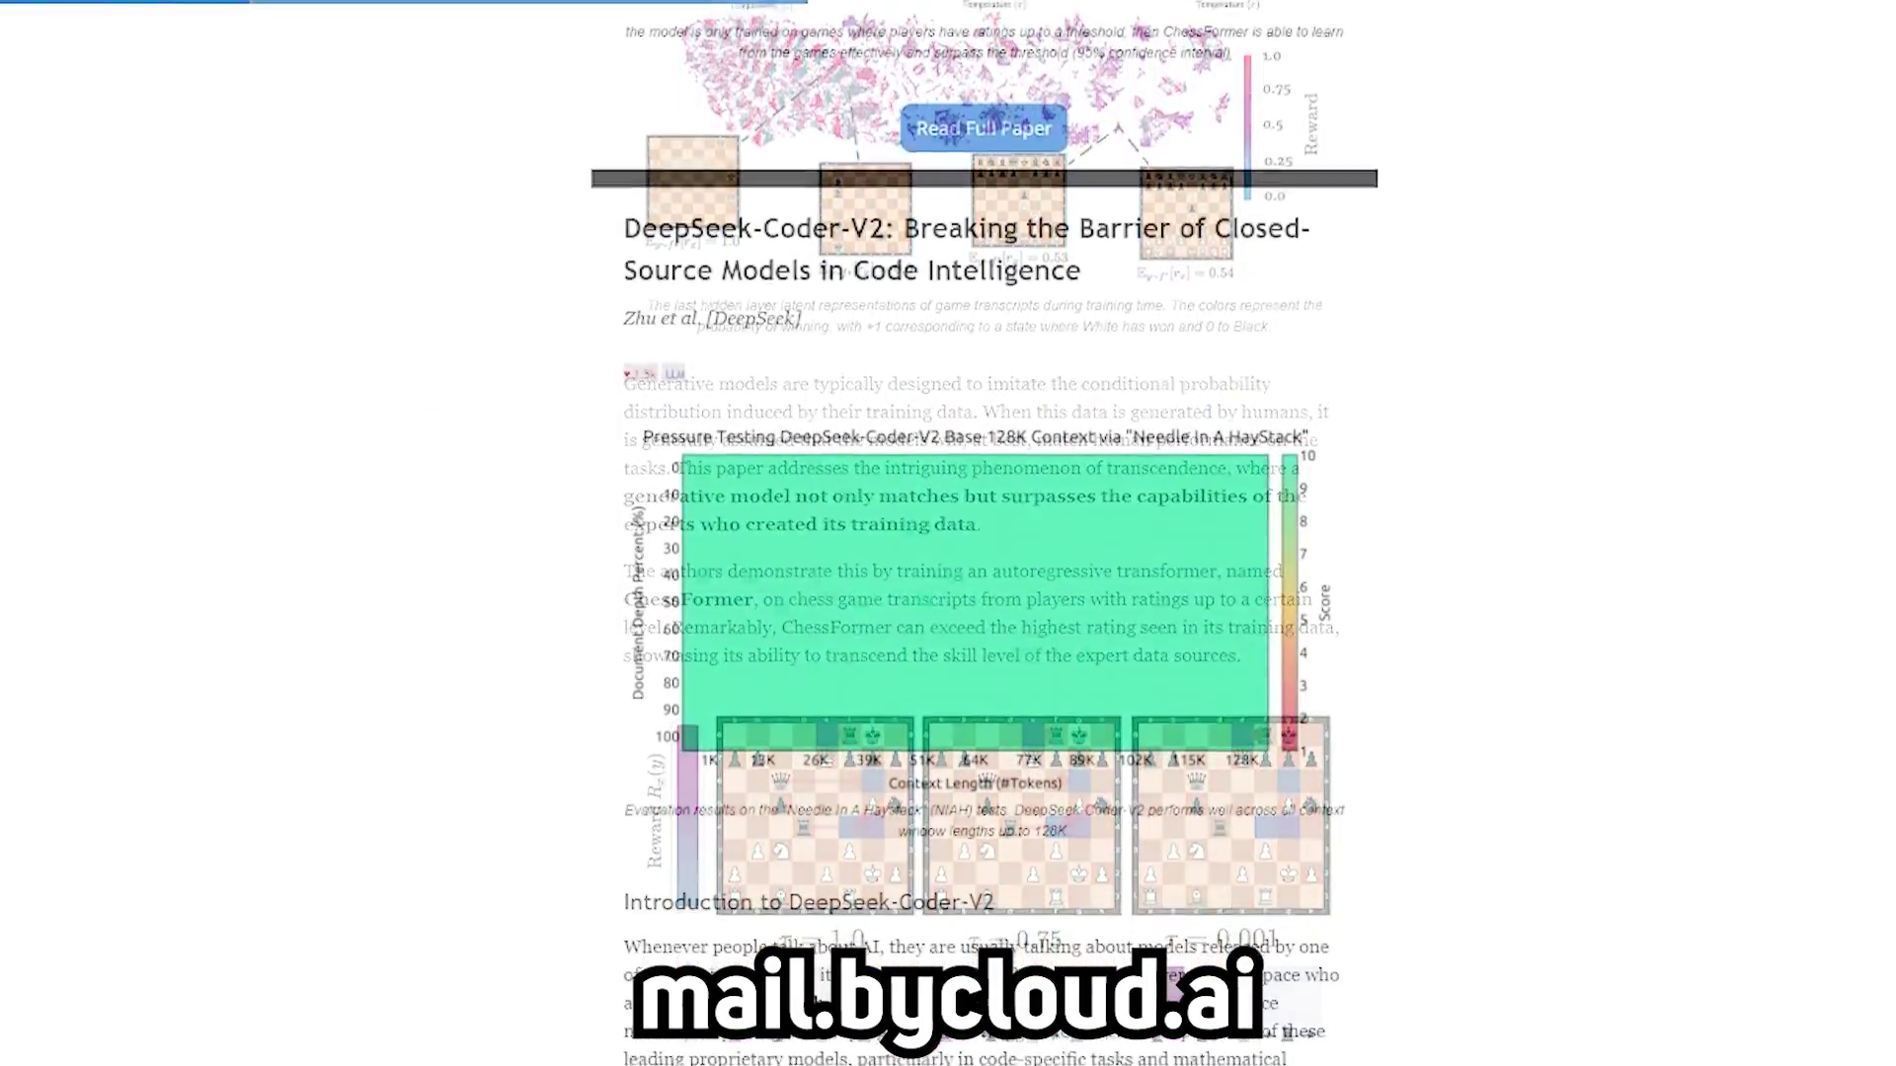
{"action": "scroll", "coordinate": [983, 533], "scroll_direction": "down", "scroll_amount": 2}
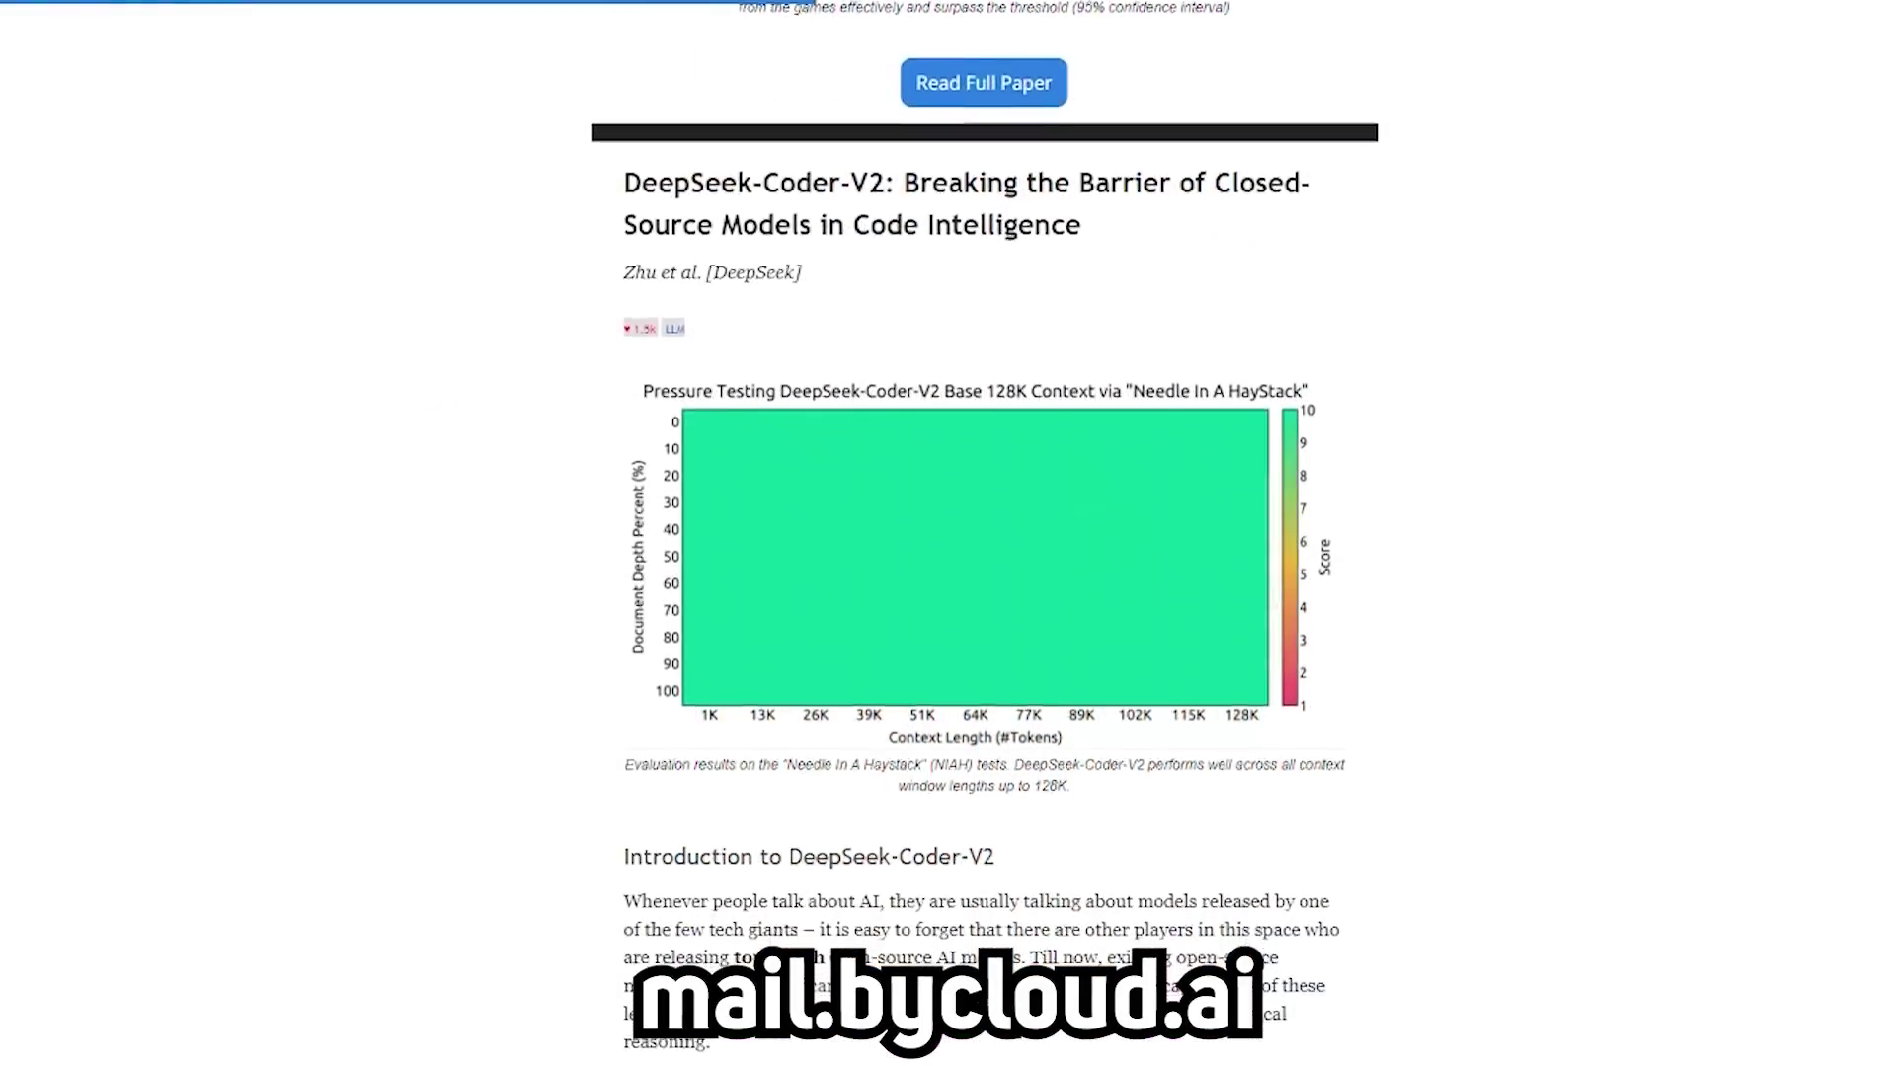